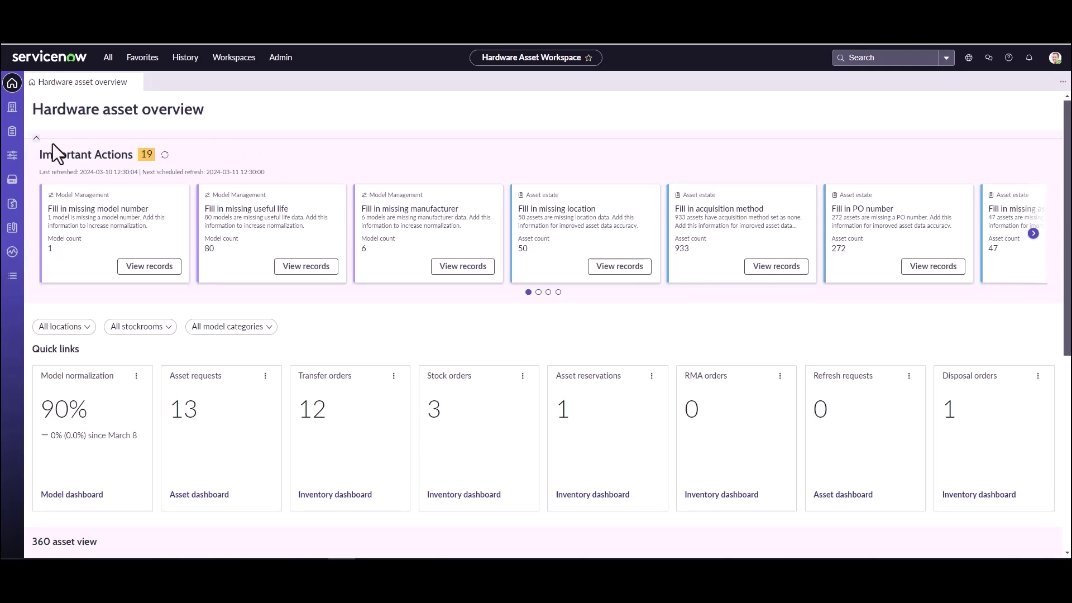
Open the ThinkPad E14 21JR001SUS record from Model management's Hardware models list.
{"action": "left_click", "coordinate": [15, 165]}
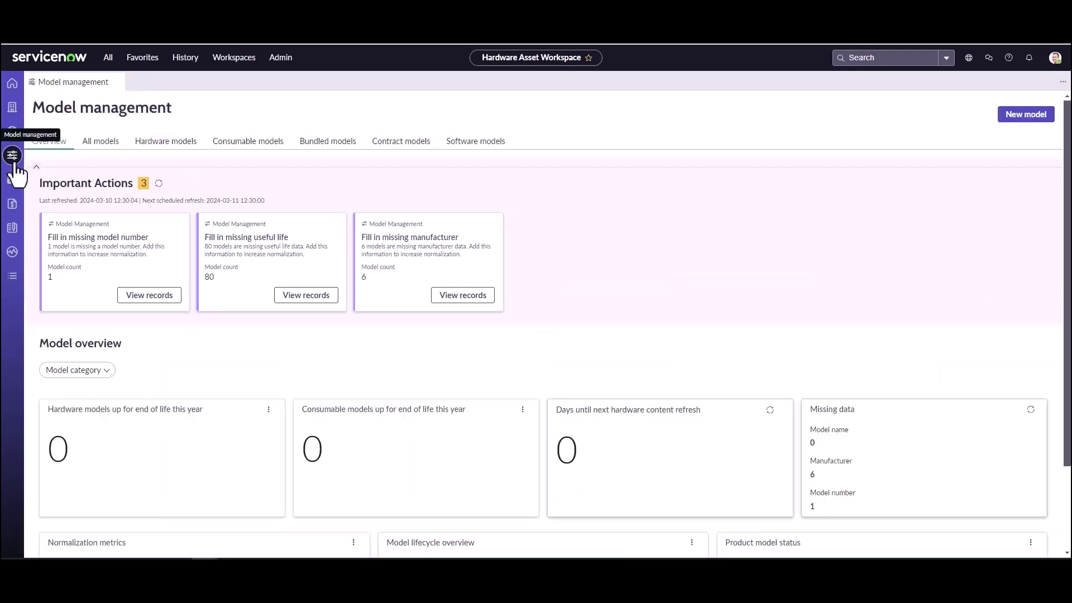
{"action": "left_click", "coordinate": [159, 161]}
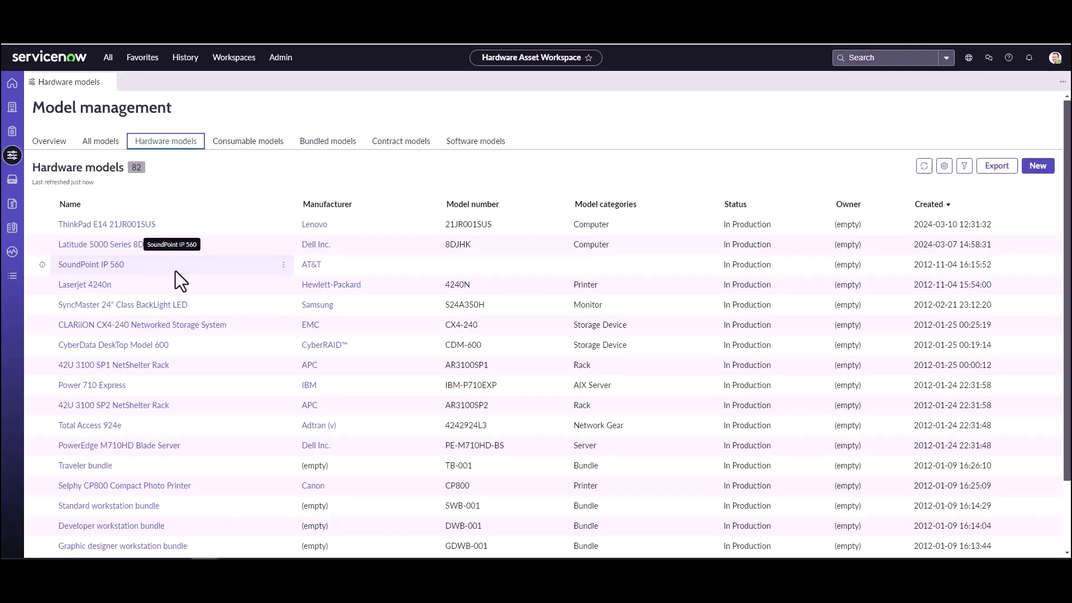
{"action": "left_click", "coordinate": [77, 226]}
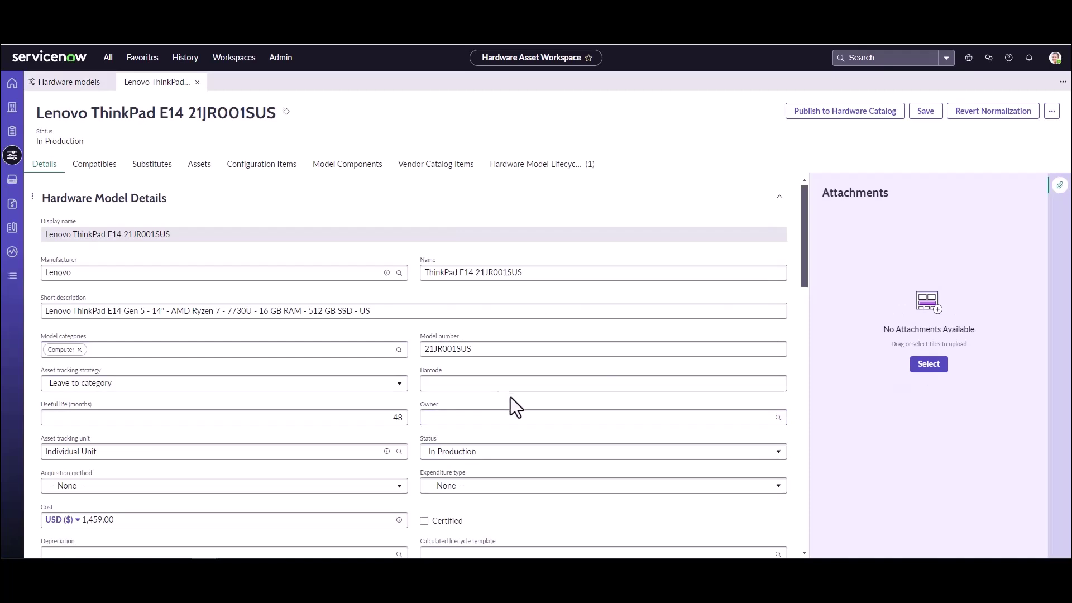
{"action": "left_click", "coordinate": [530, 383]}
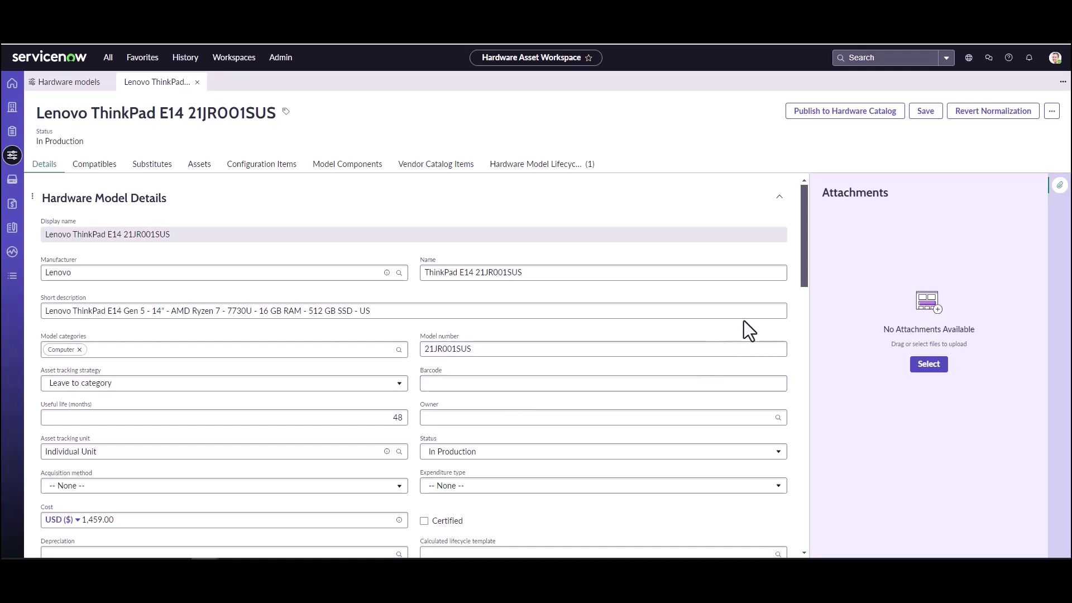
Publish the ThinkPad E14 model to the Hardware Catalog with Hardware as the category.
{"action": "left_click", "coordinate": [834, 114]}
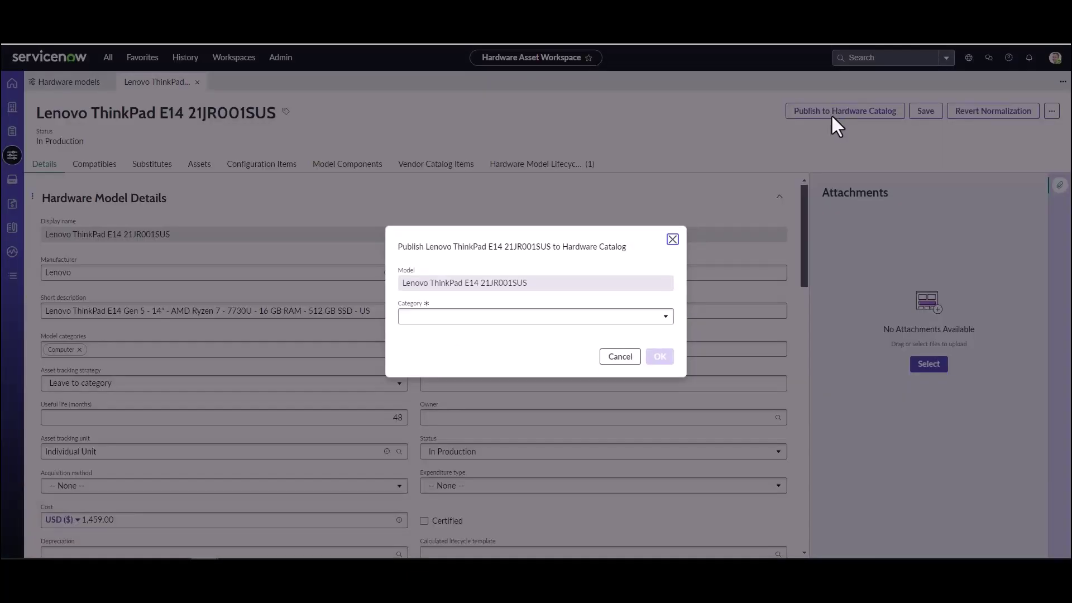
{"action": "left_click", "coordinate": [665, 317]}
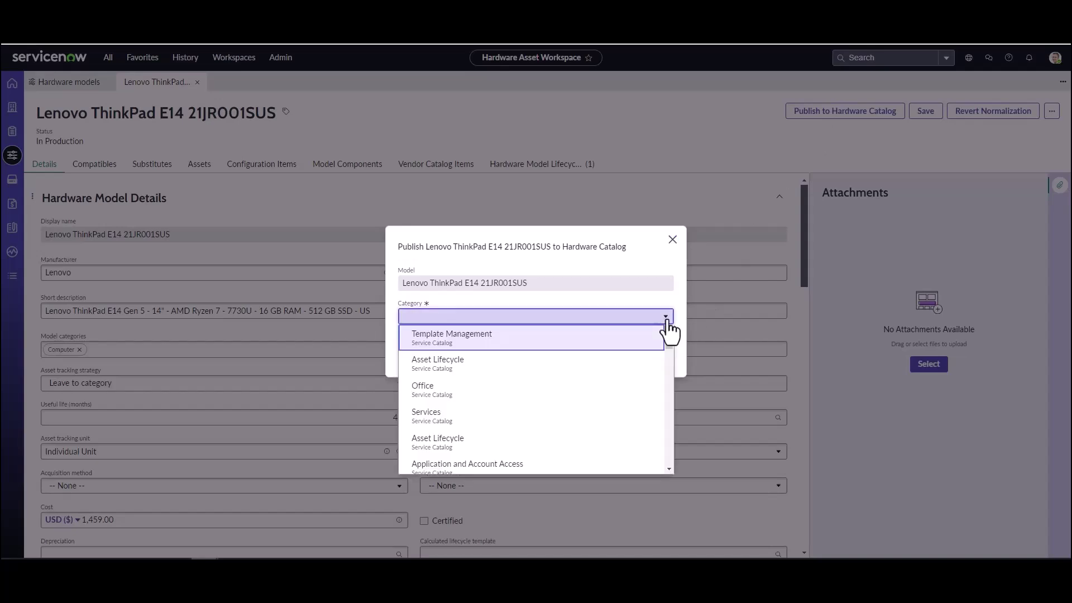
{"action": "left_click_drag", "start_coordinate": [668, 340], "coordinate": [663, 414]}
{"action": "left_click", "coordinate": [579, 369]}
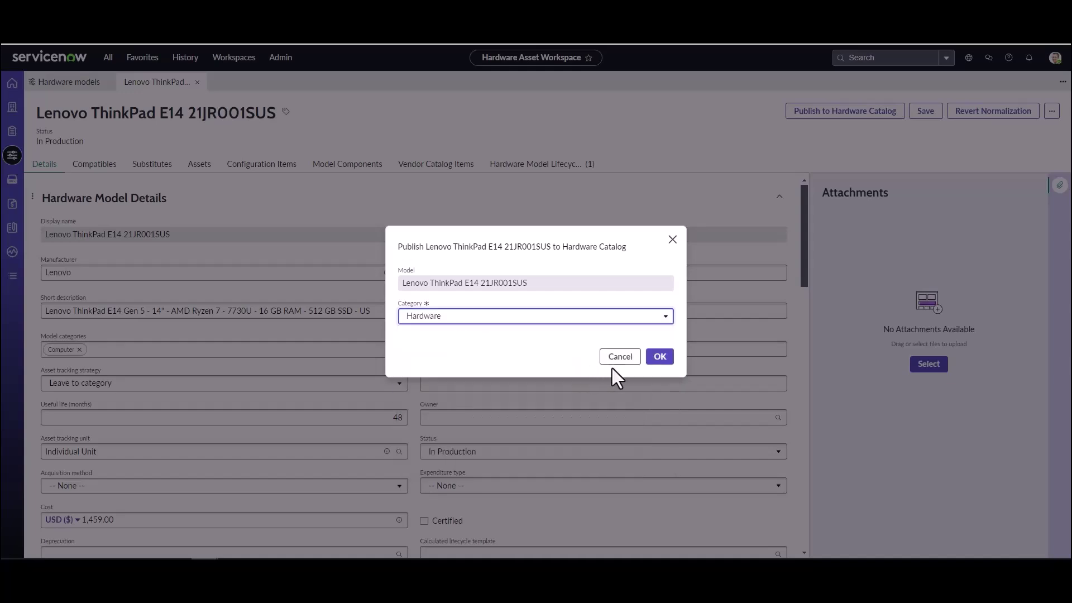
{"action": "left_click", "coordinate": [654, 358]}
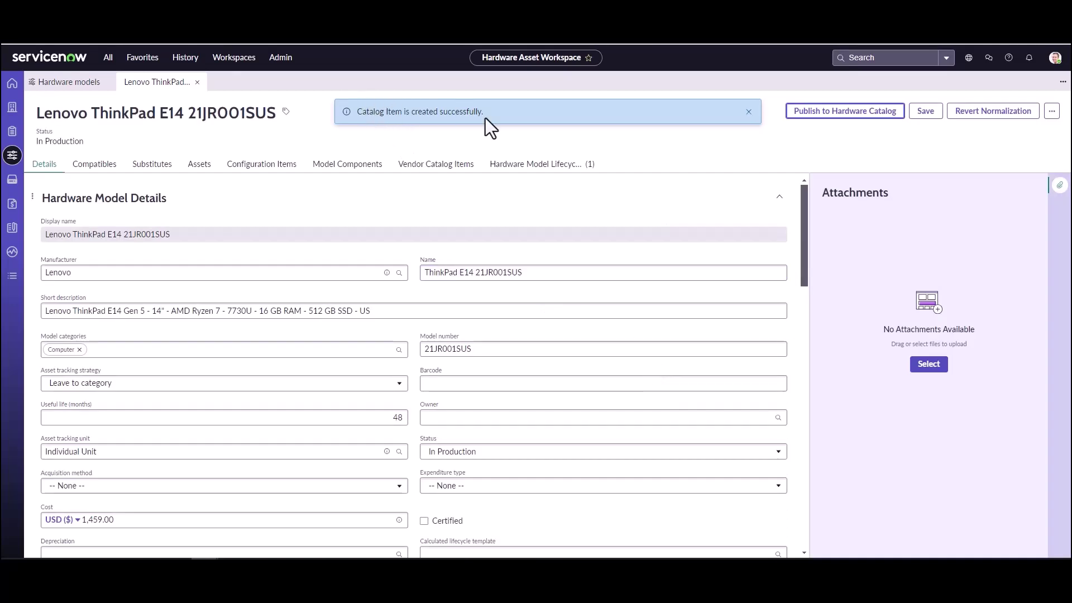
Open the catalog items list through the Maintain Items module.
{"action": "left_click", "coordinate": [109, 65]}
{"action": "left_click_drag", "start_coordinate": [107, 85], "coordinate": [49, 84]}
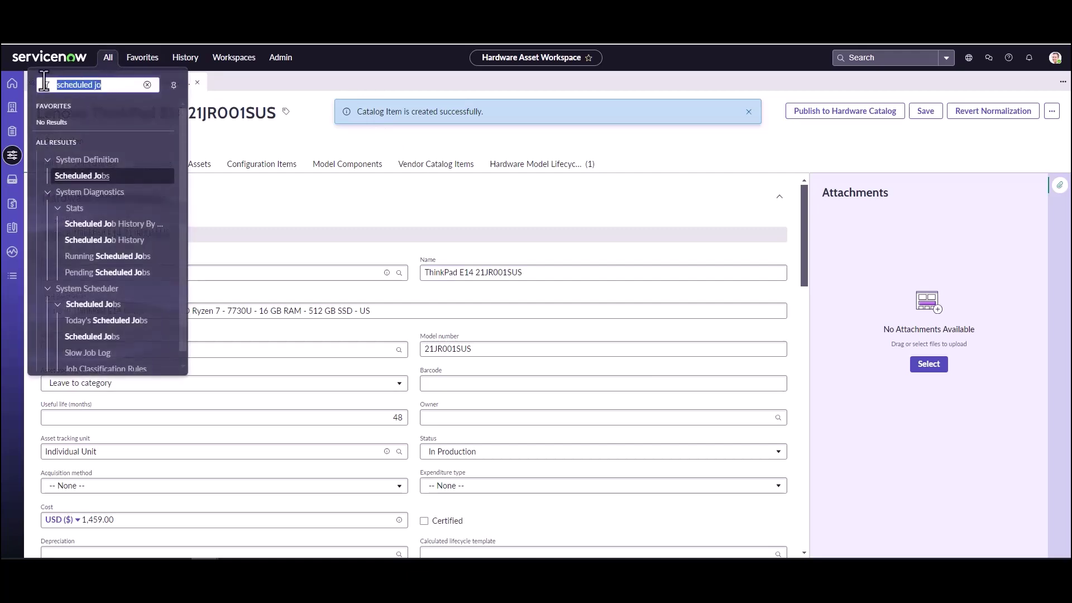
{"action": "type", "text": "maintai"}
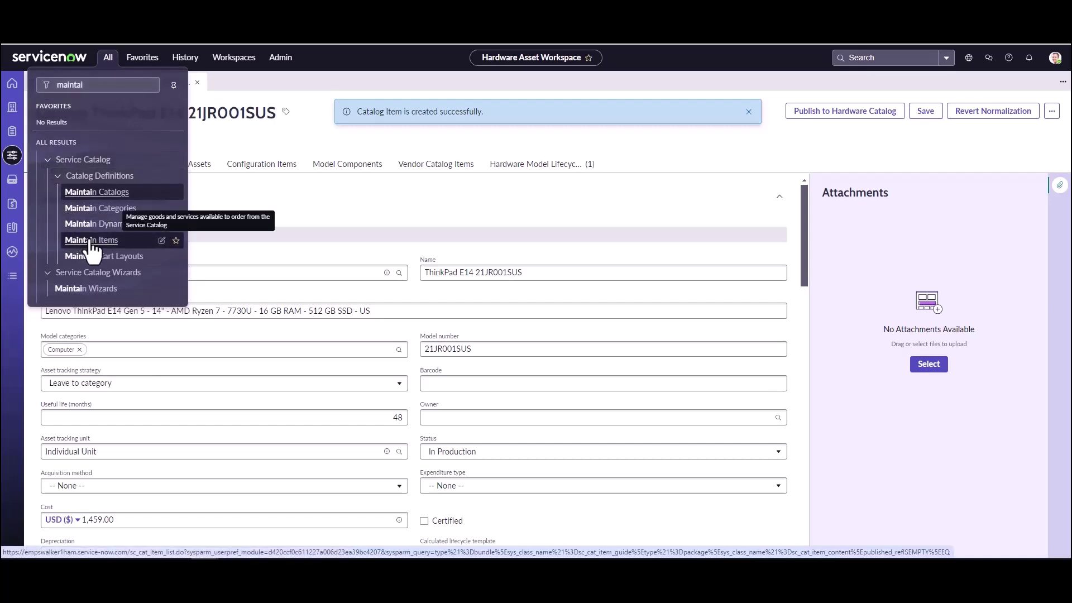
{"action": "left_click", "coordinate": [91, 241]}
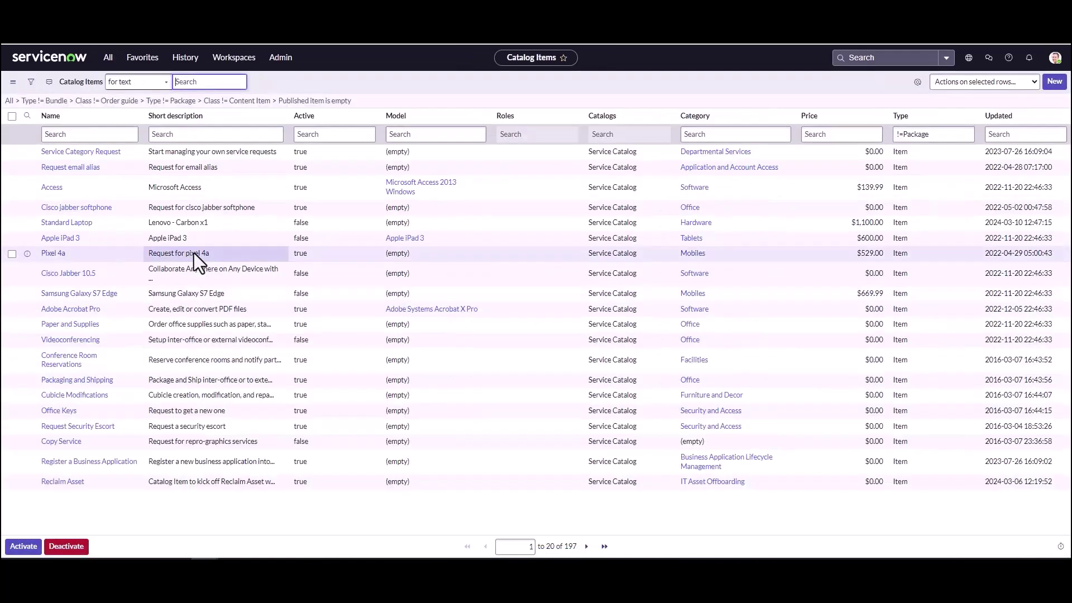
Filter the list to active Hardware items and open ThinkPad E14 21JR001SUS.
{"action": "right_click", "coordinate": [697, 223]}
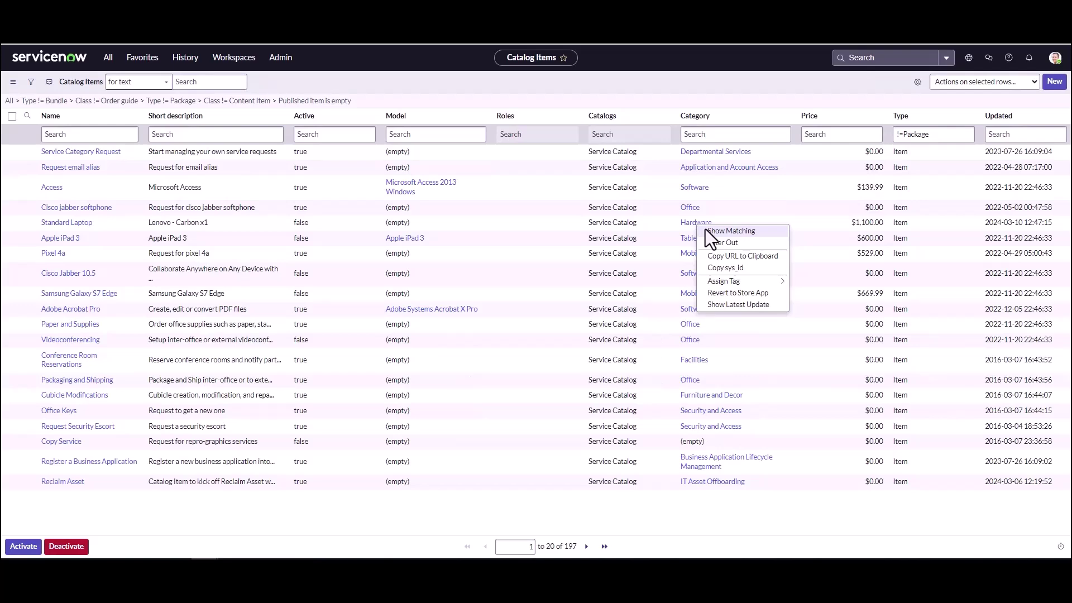
{"action": "left_click", "coordinate": [705, 230]}
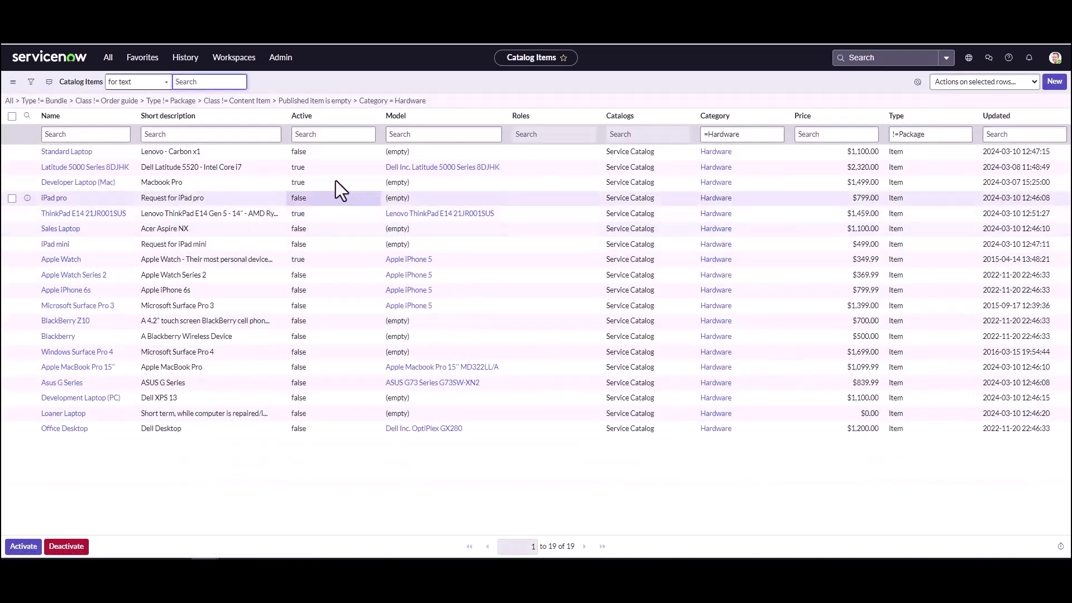
{"action": "right_click", "coordinate": [297, 168]}
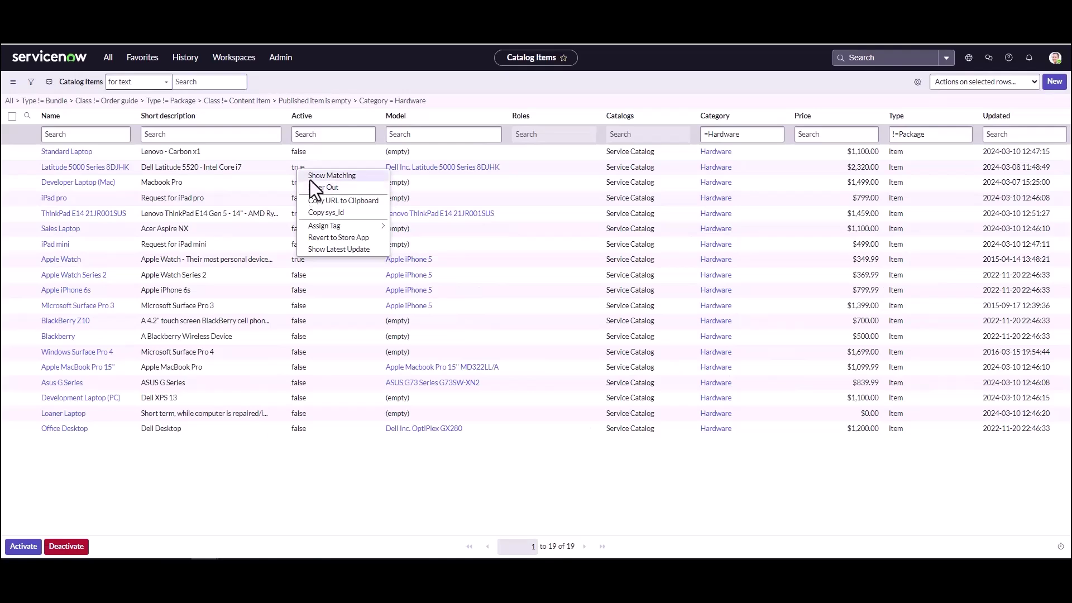
{"action": "left_click", "coordinate": [310, 180]}
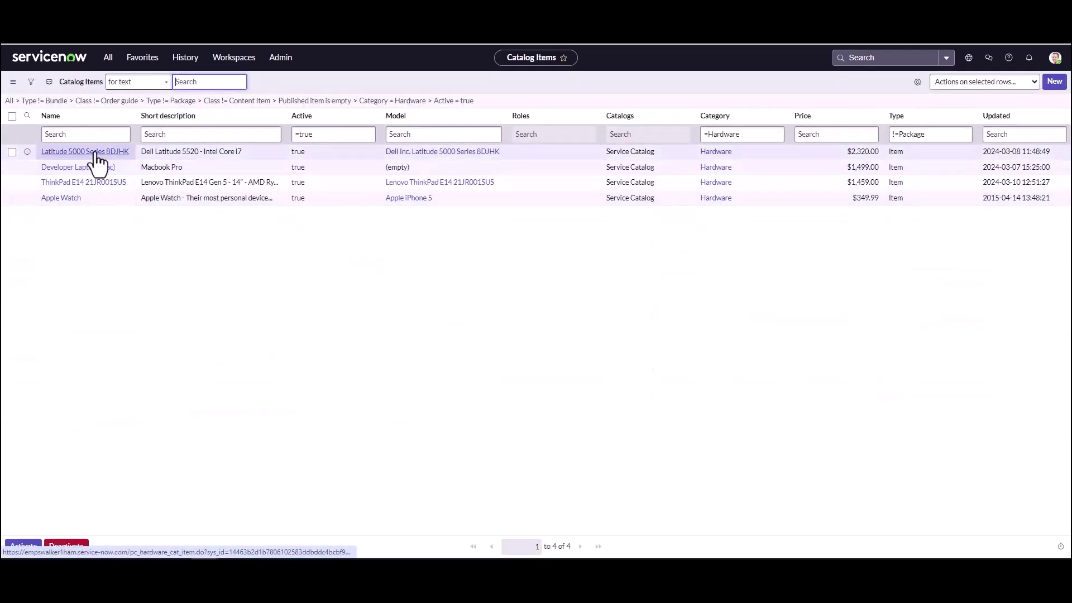
{"action": "left_click", "coordinate": [71, 189]}
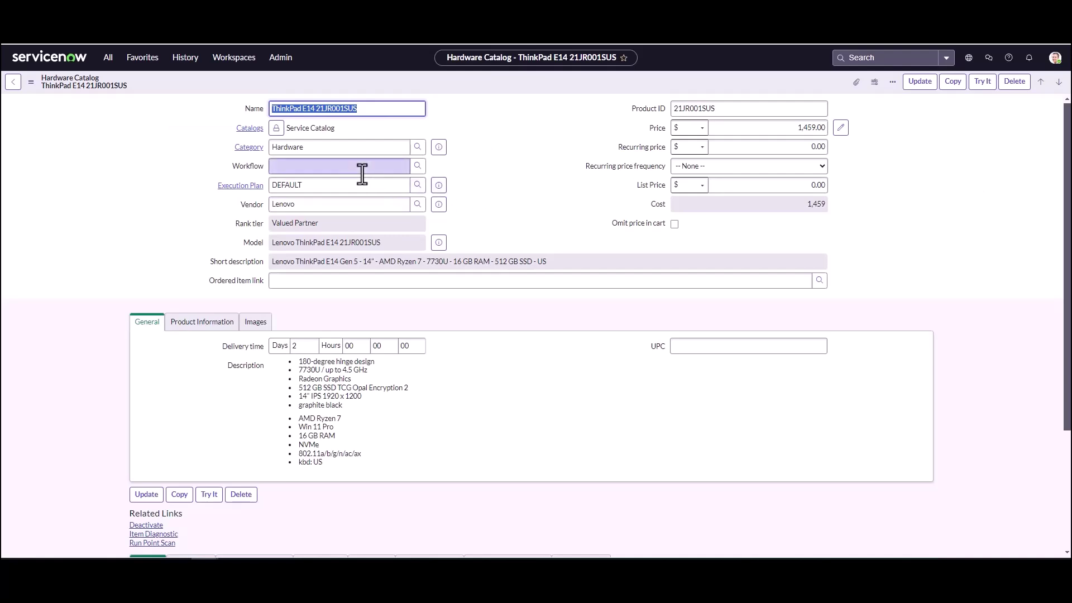
Clear the DEFAULT execution plan and set the workflow to Procurement Process Flow - Hardware.
{"action": "double_click", "coordinate": [338, 188]}
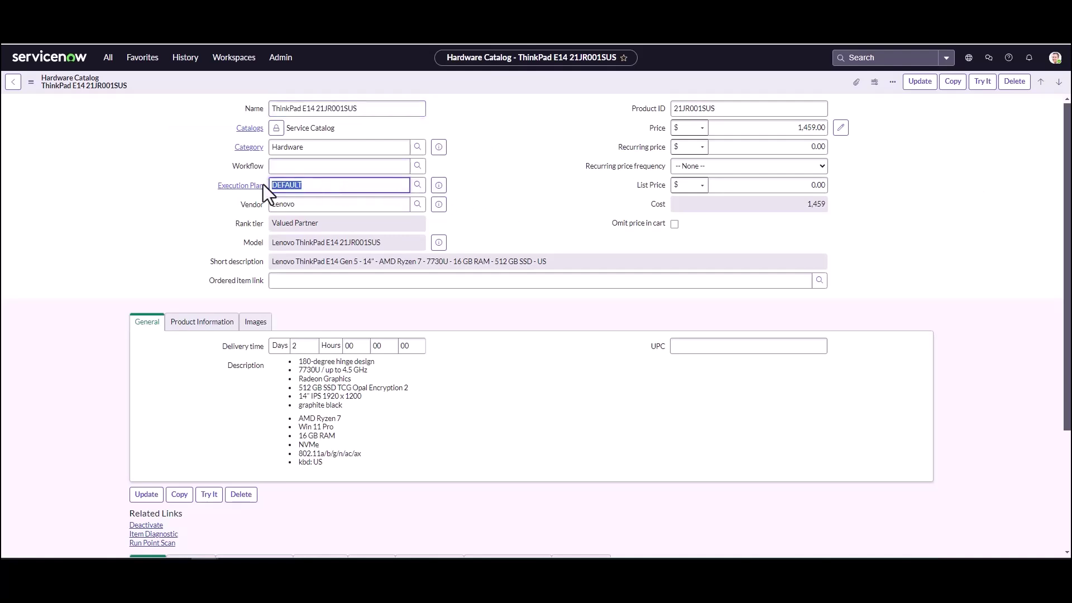
{"action": "key", "text": "BackSpace"}
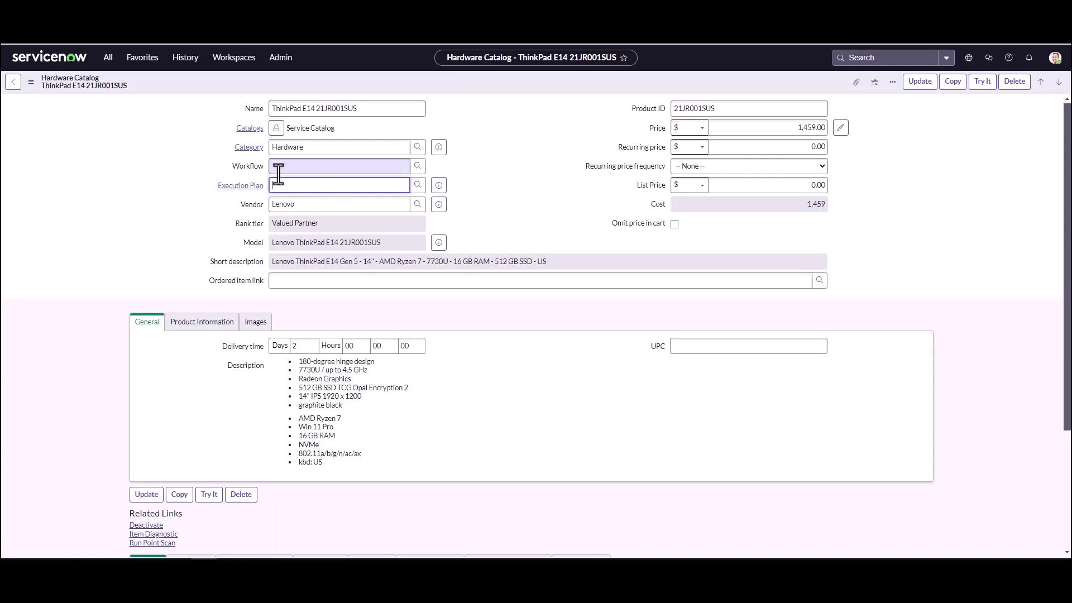
{"action": "left_click", "coordinate": [284, 167]}
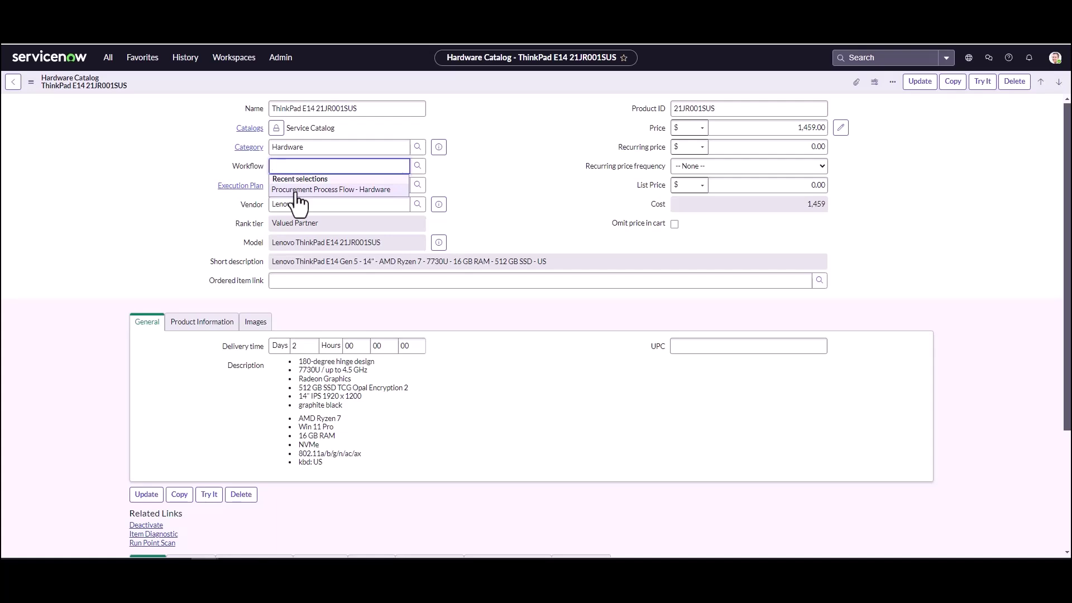
{"action": "left_click", "coordinate": [297, 190]}
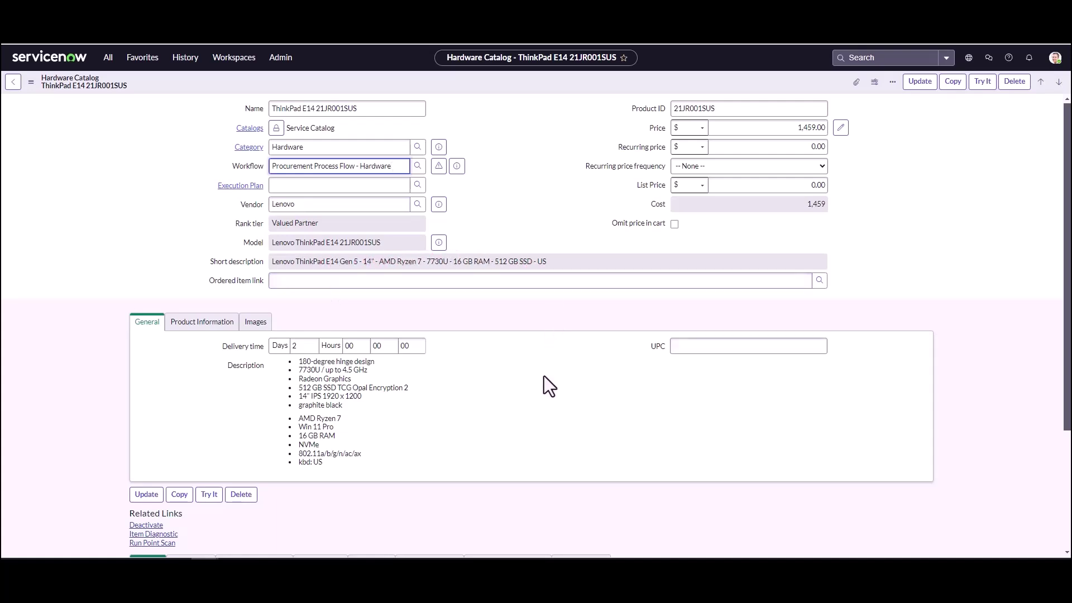
Delete the location variable from the Variables list and reload the form.
{"action": "scroll", "coordinate": [543, 376], "scroll_direction": "down", "scroll_amount": 3}
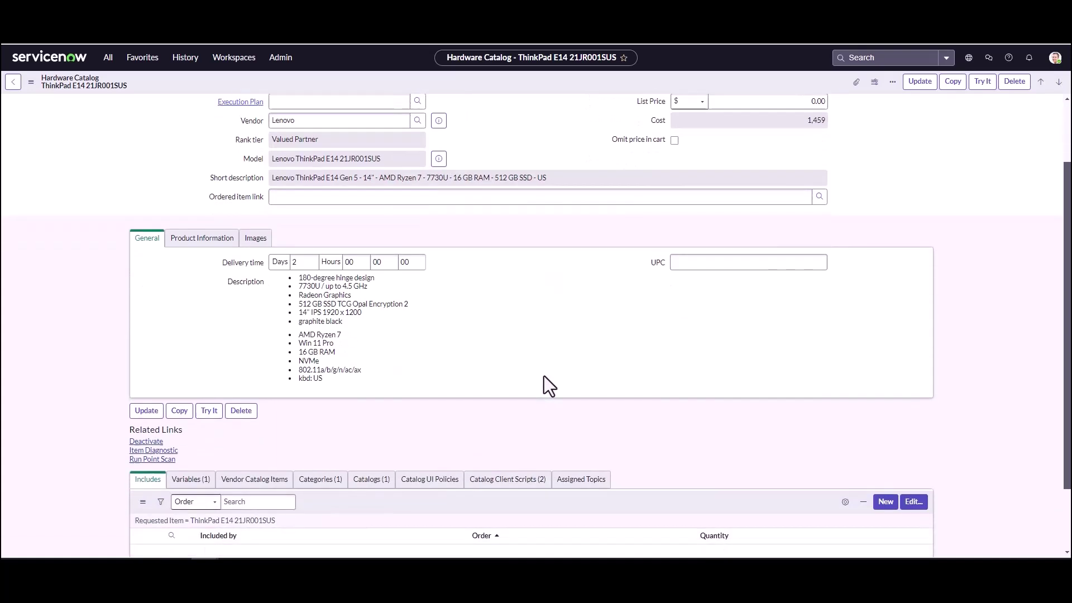
{"action": "scroll", "coordinate": [192, 463], "scroll_direction": "down", "scroll_amount": 1}
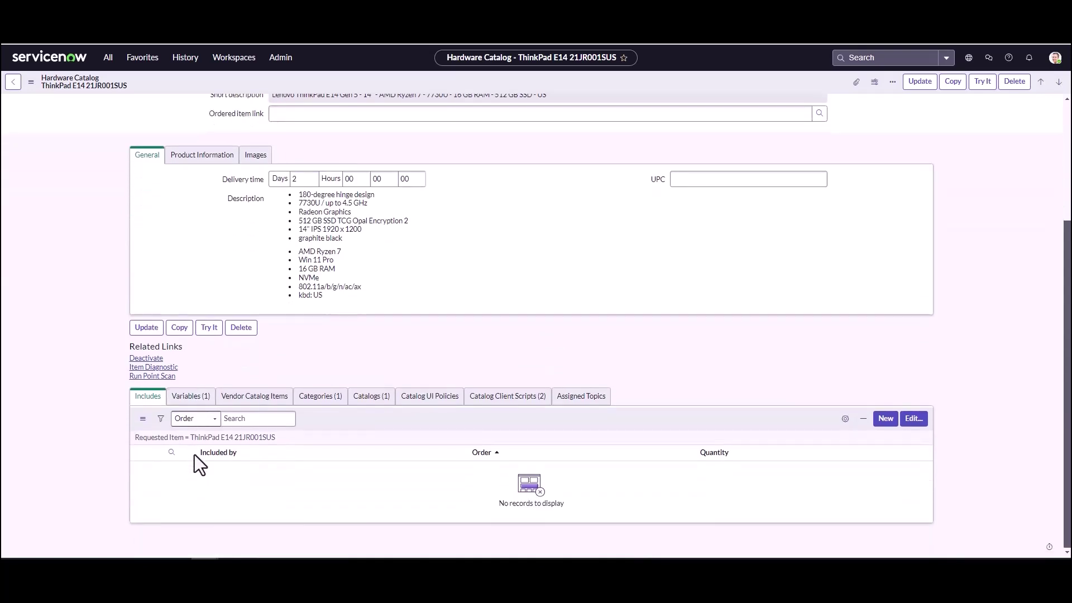
{"action": "left_click", "coordinate": [196, 400]}
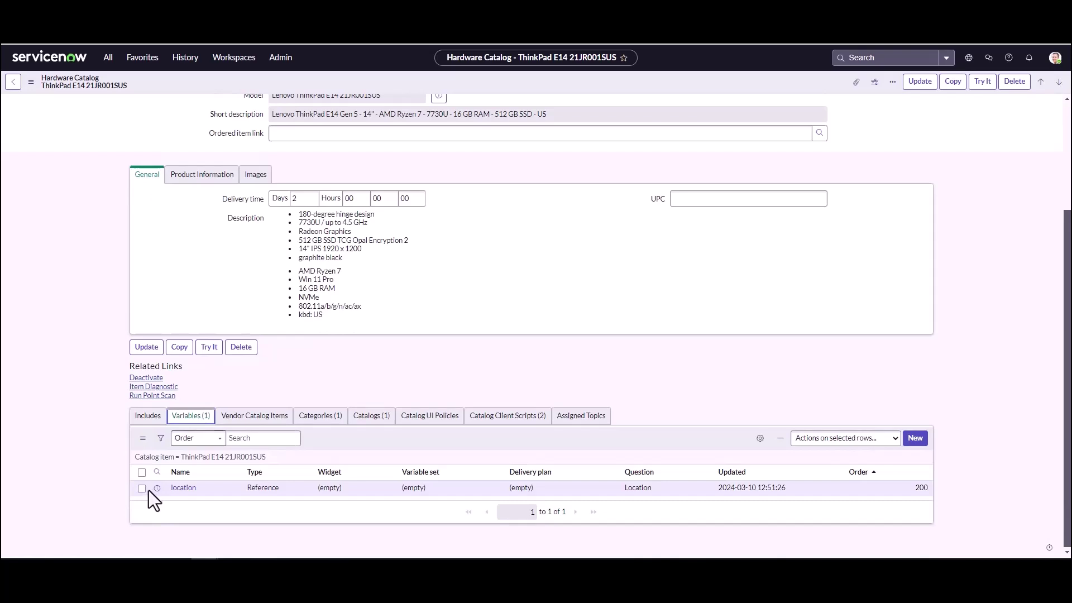
{"action": "left_click", "coordinate": [144, 489]}
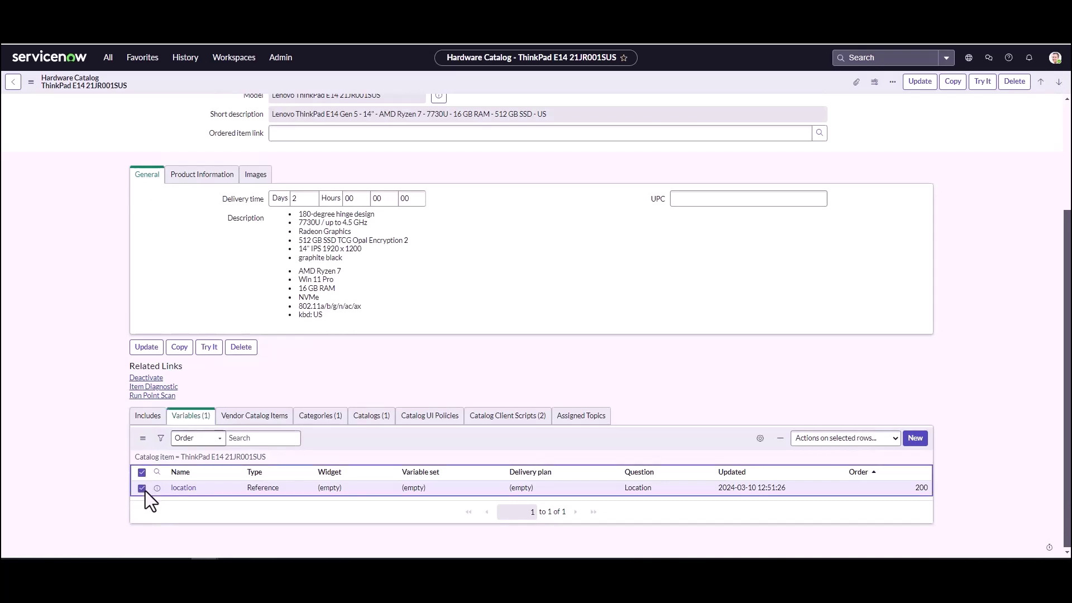
{"action": "left_click", "coordinate": [828, 453]}
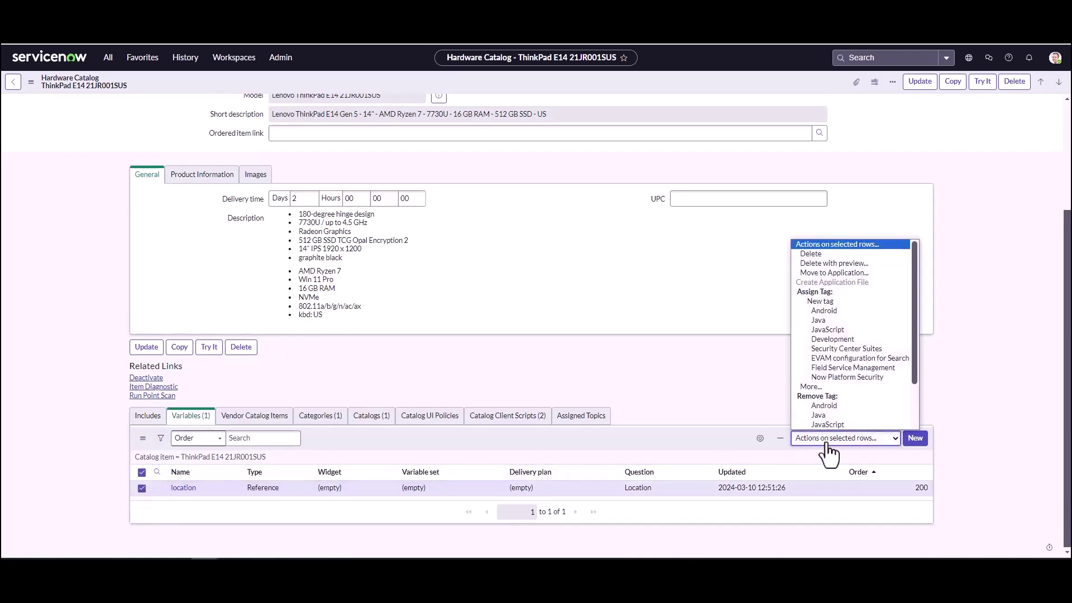
{"action": "left_click", "coordinate": [820, 253]}
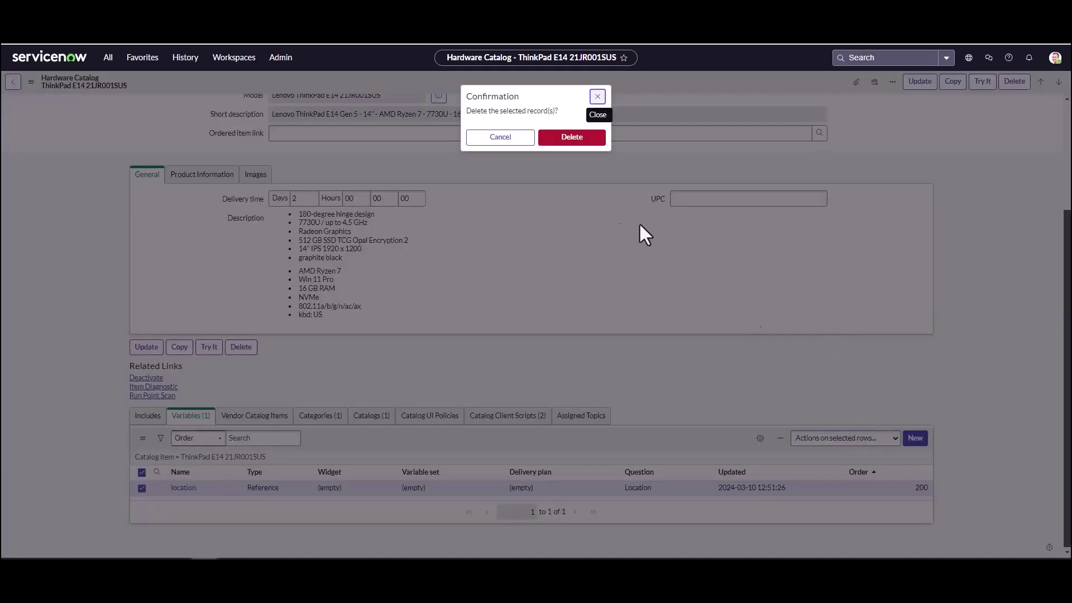
{"action": "left_click", "coordinate": [566, 143]}
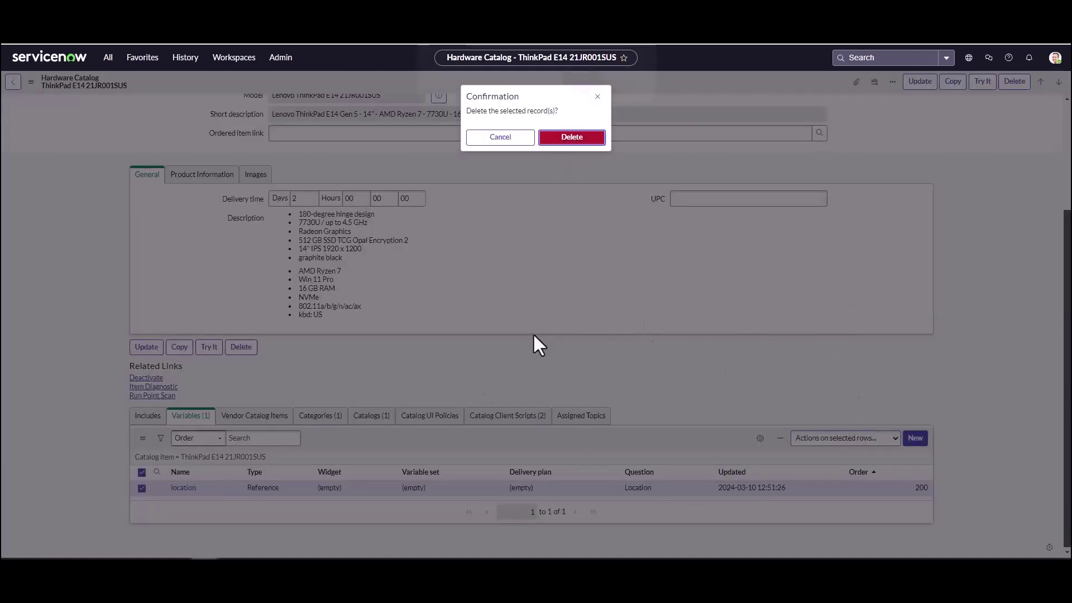
{"action": "left_click", "coordinate": [580, 89]}
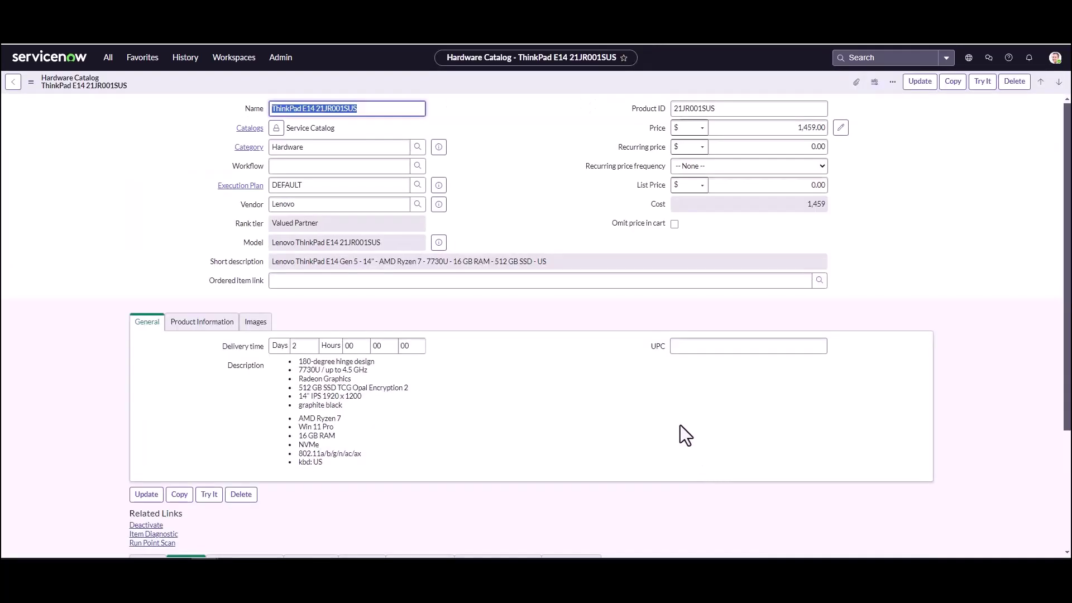
Clear the execution plan and choose Procurement Process Flow - Hardware as the workflow.
{"action": "double_click", "coordinate": [316, 185]}
{"action": "left_click", "coordinate": [306, 165]}
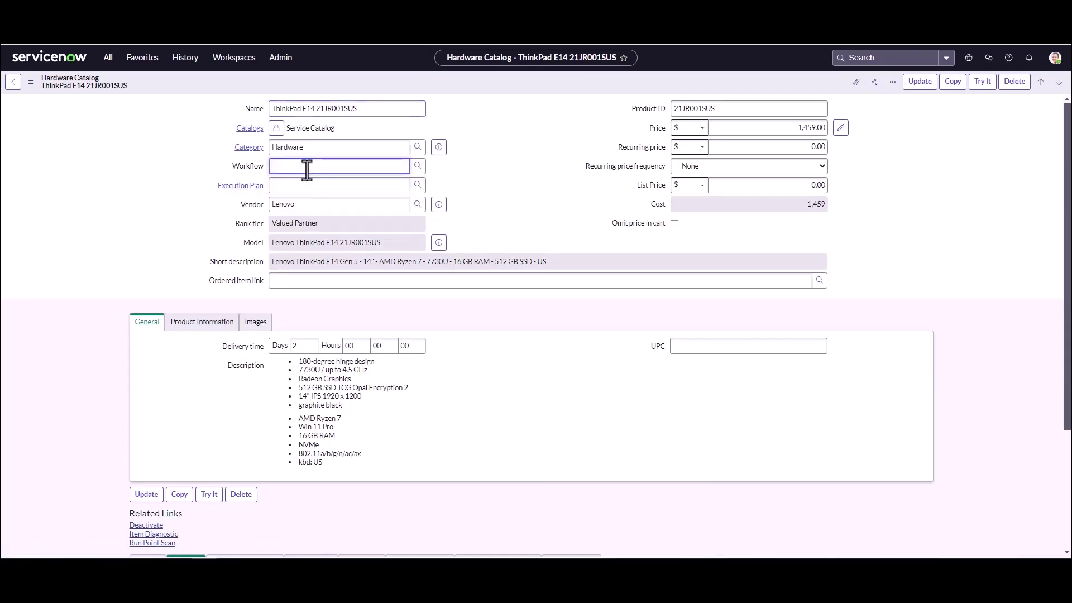
{"action": "left_click", "coordinate": [311, 193]}
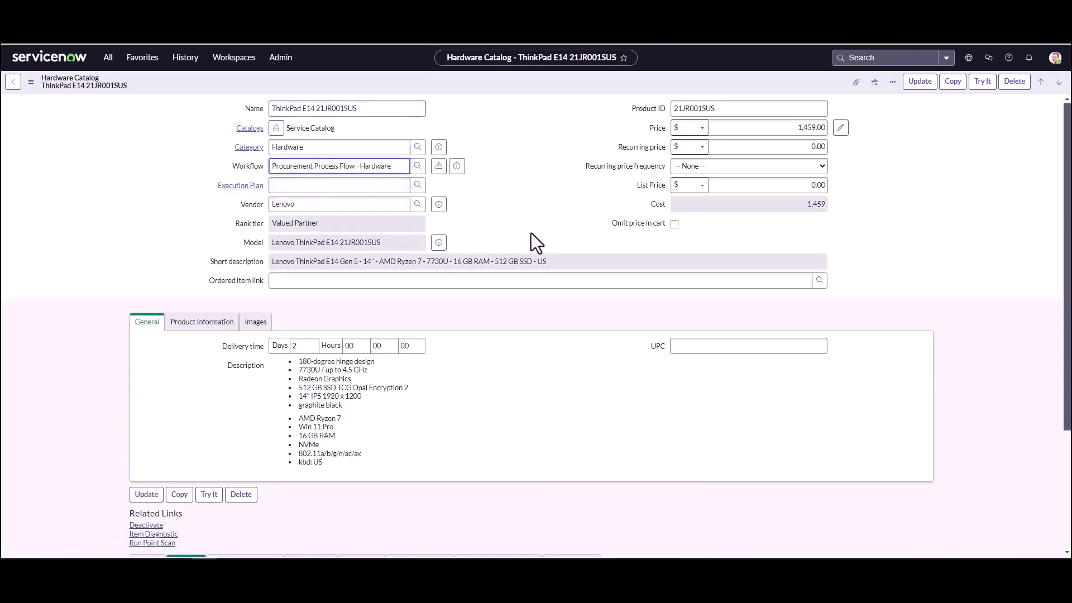
{"action": "scroll", "coordinate": [544, 407], "scroll_direction": "down", "scroll_amount": 3}
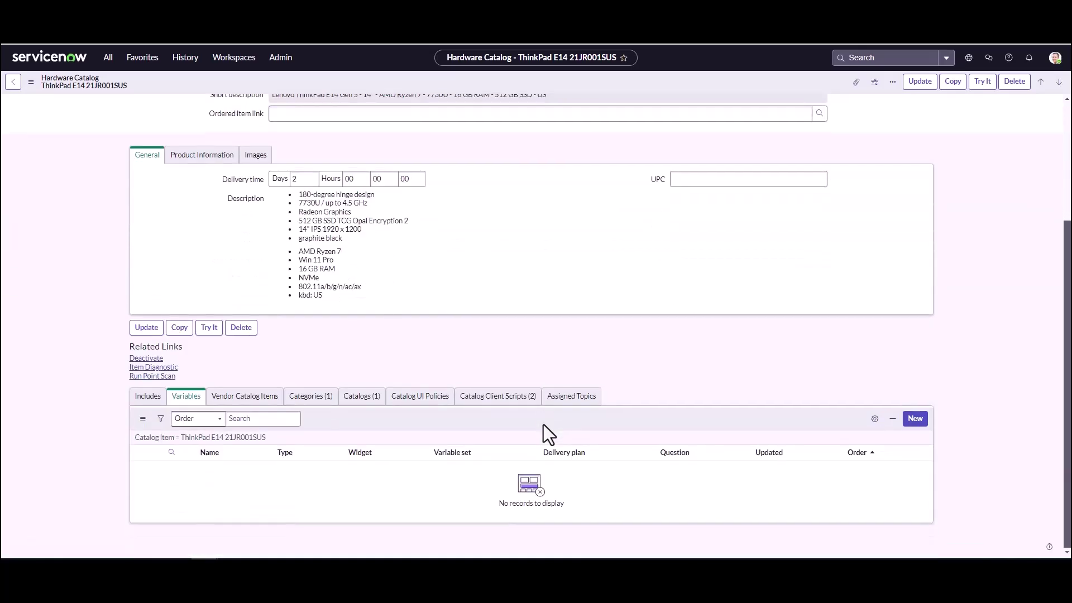
{"action": "scroll", "coordinate": [543, 425], "scroll_direction": "up", "scroll_amount": 3}
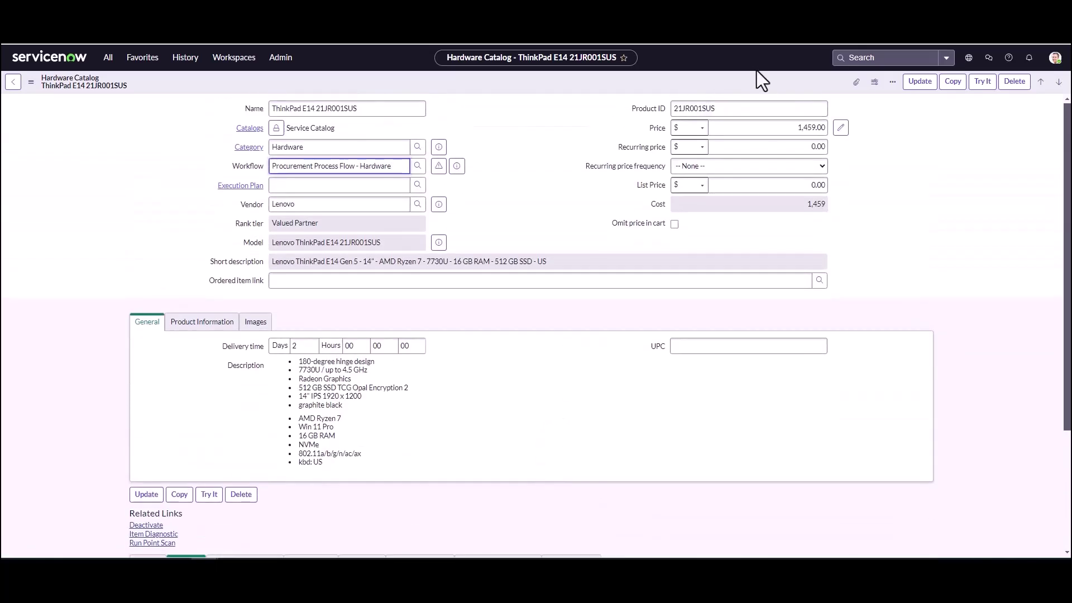
Save the ThinkPad E14 catalog item record.
{"action": "right_click", "coordinate": [742, 82]}
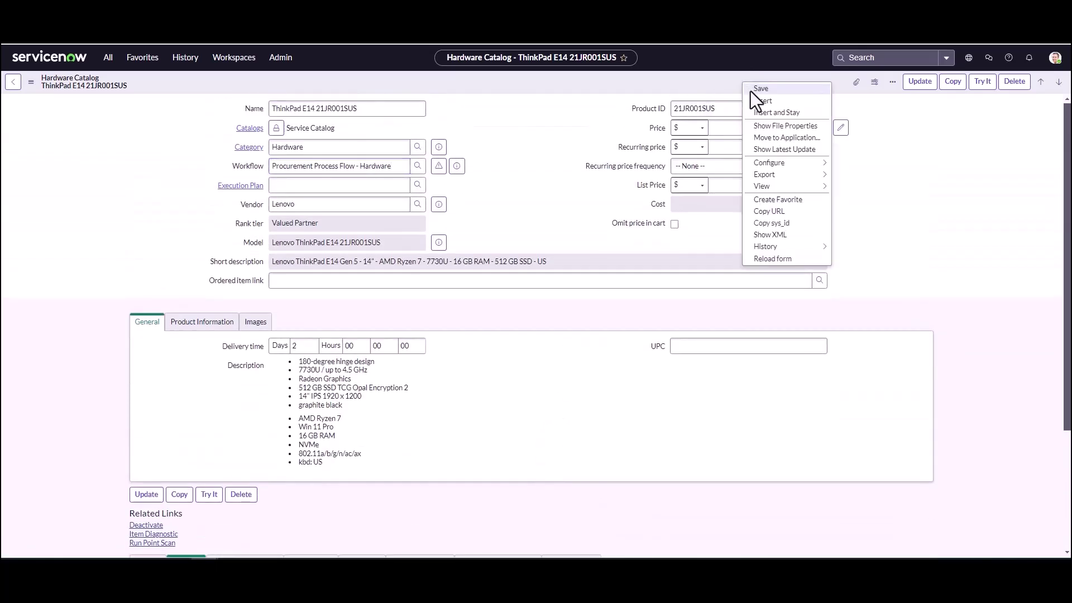
{"action": "left_click", "coordinate": [750, 91]}
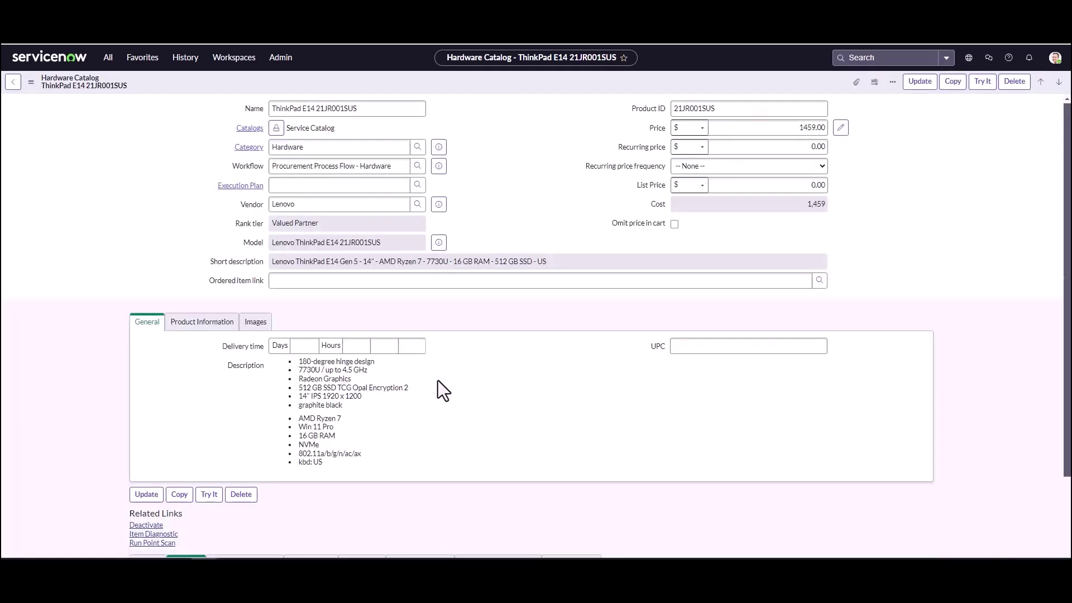
{"action": "scroll", "coordinate": [437, 380], "scroll_direction": "down", "scroll_amount": 2}
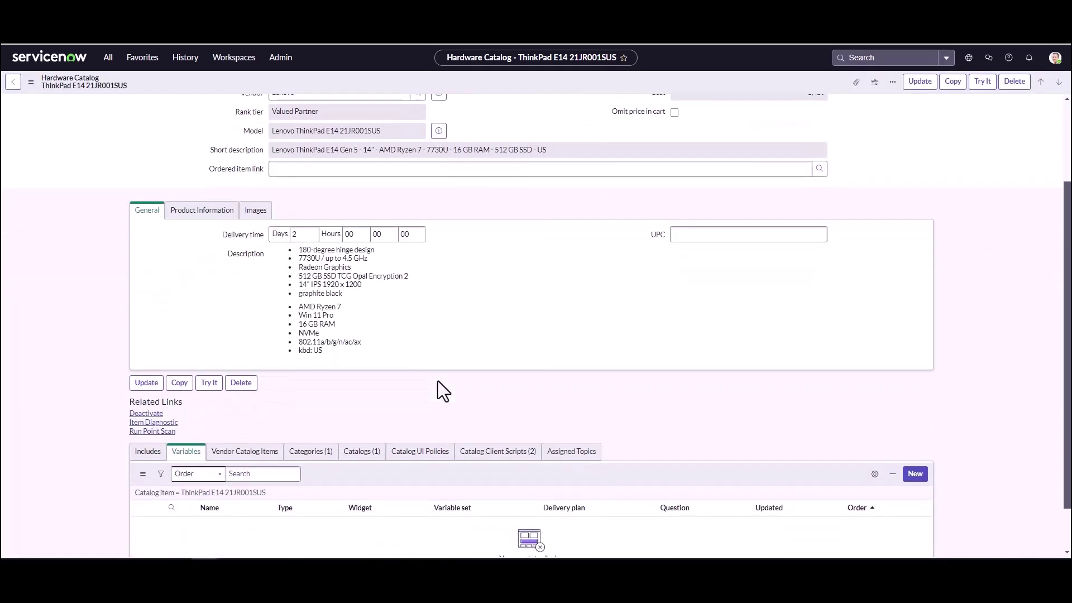
Upload Thinkpad.JPG from the Desktop as the item's icon and its picture.
{"action": "left_click", "coordinate": [256, 211]}
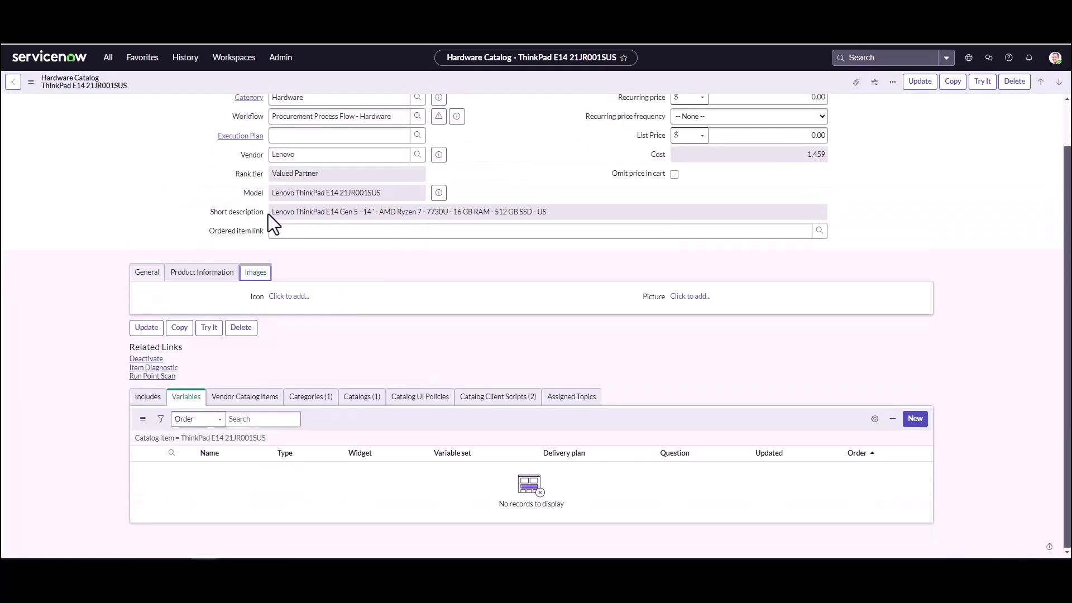
{"action": "left_click", "coordinate": [290, 296]}
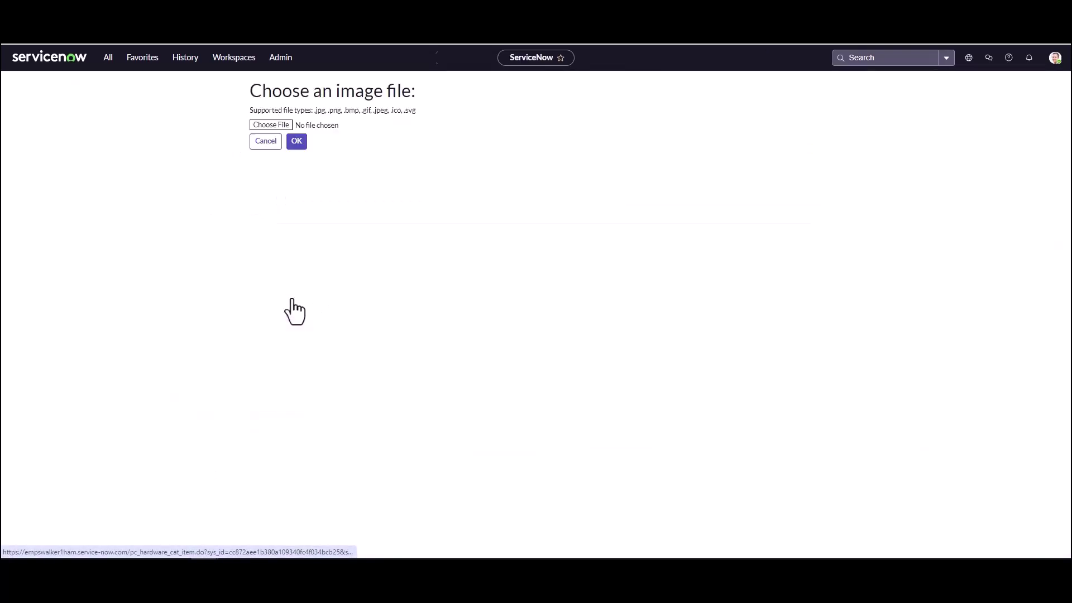
{"action": "left_click", "coordinate": [262, 125]}
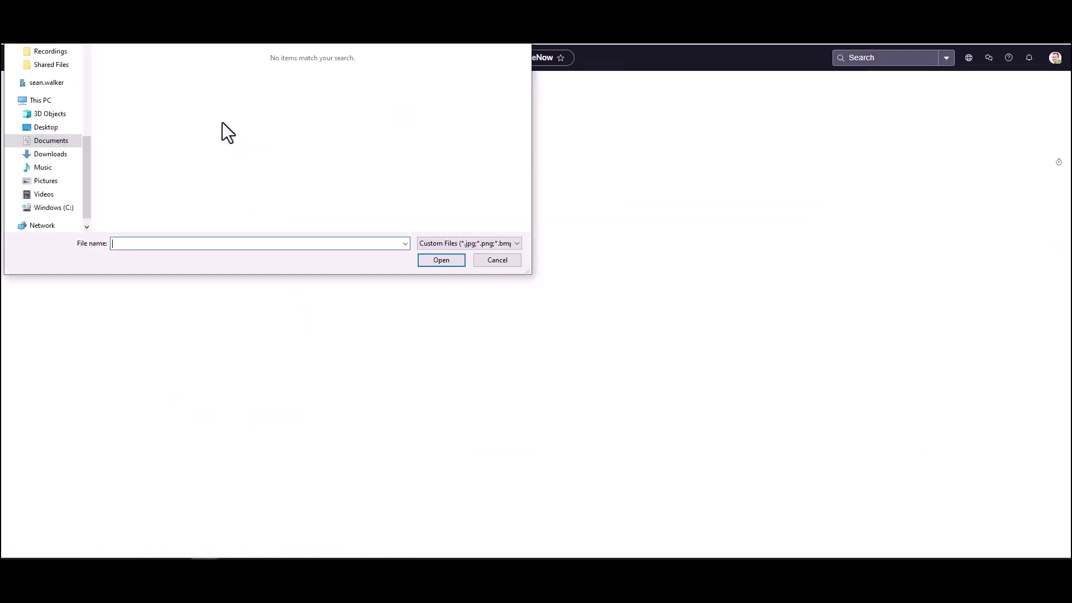
{"action": "left_click", "coordinate": [46, 128]}
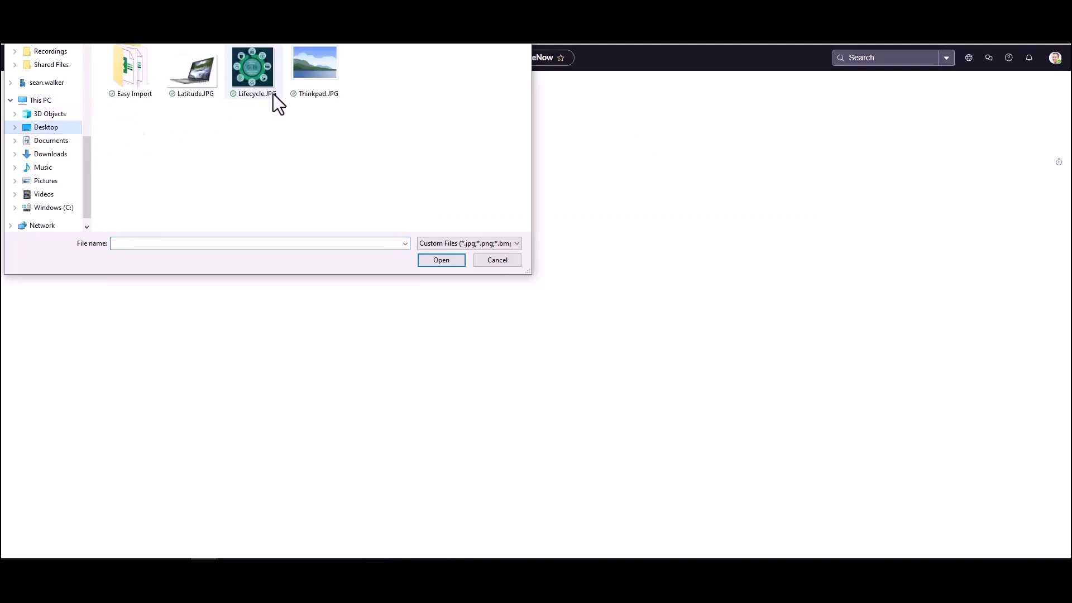
{"action": "left_click", "coordinate": [310, 89]}
{"action": "left_click", "coordinate": [440, 260]}
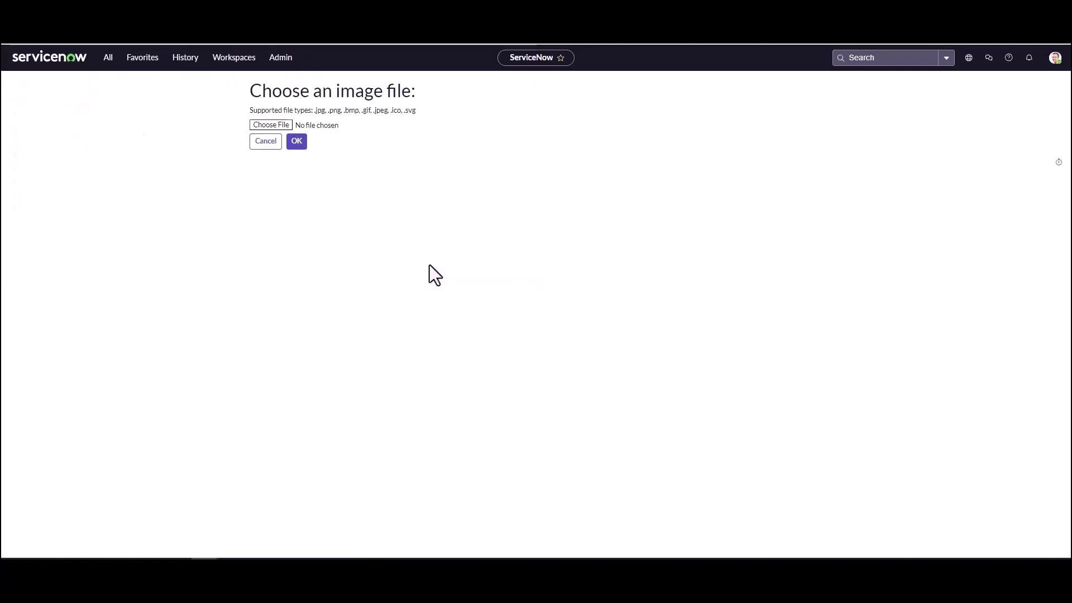
{"action": "left_click", "coordinate": [297, 147]}
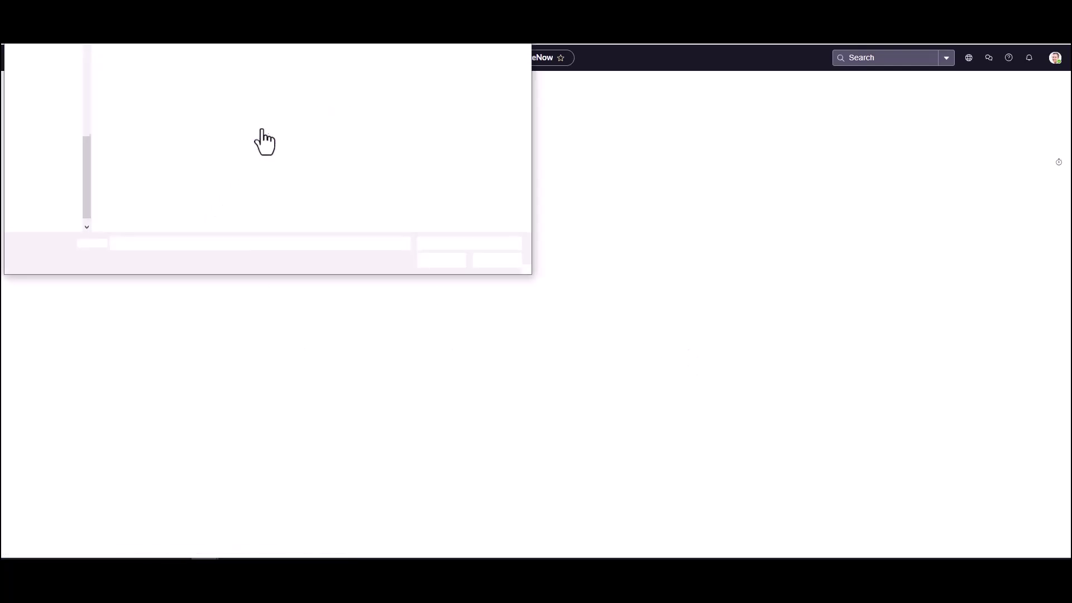
{"action": "left_click", "coordinate": [307, 73]}
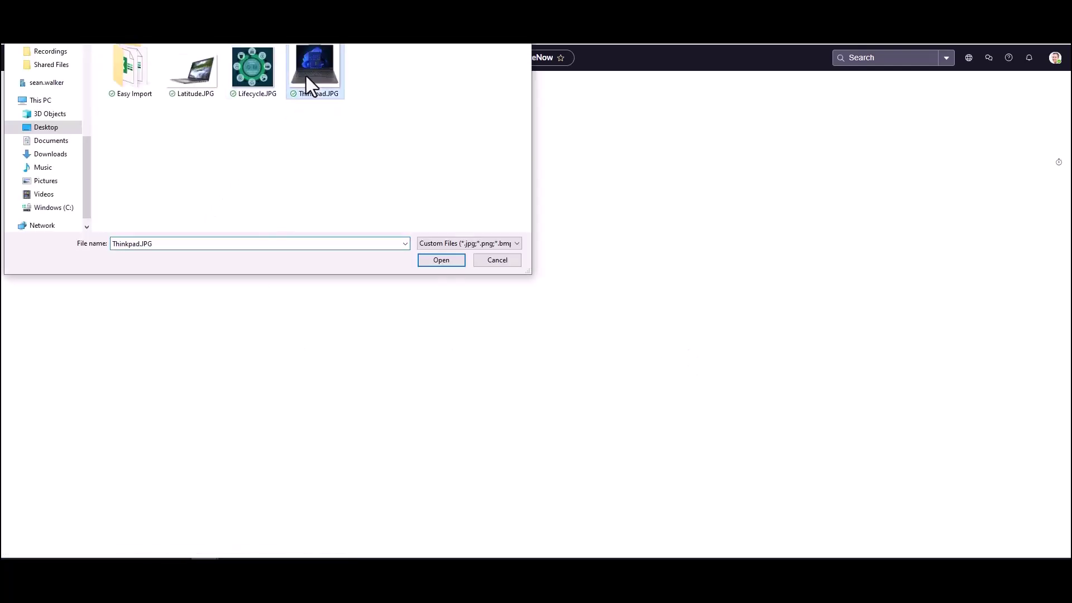
{"action": "left_click", "coordinate": [427, 264]}
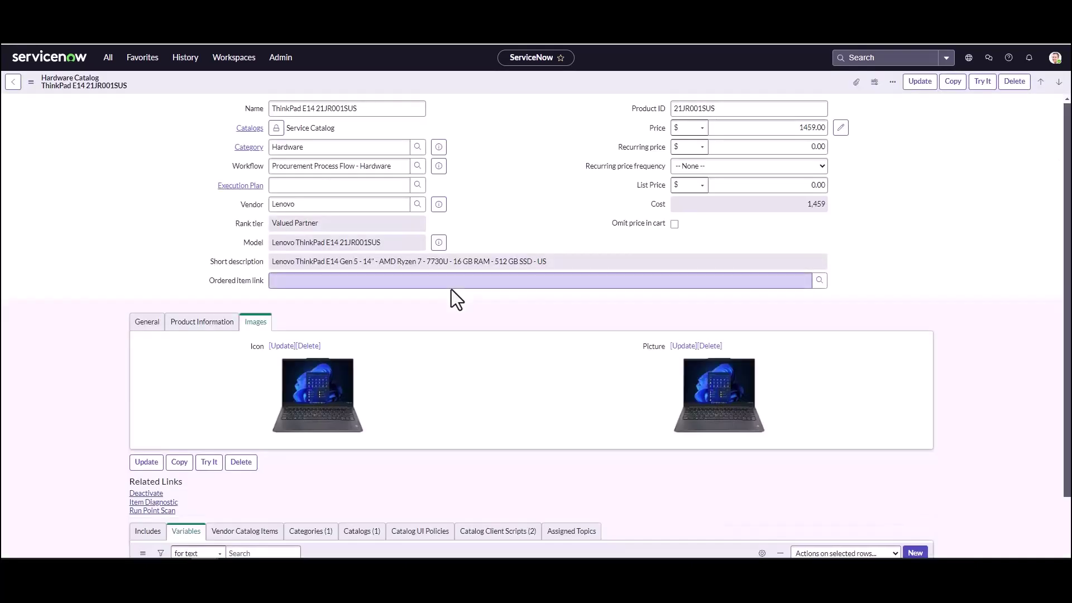
Save the item with its images, preview it via Try It, then show its Vendor Catalog Items list.
{"action": "right_click", "coordinate": [516, 82]}
{"action": "left_click", "coordinate": [532, 87]}
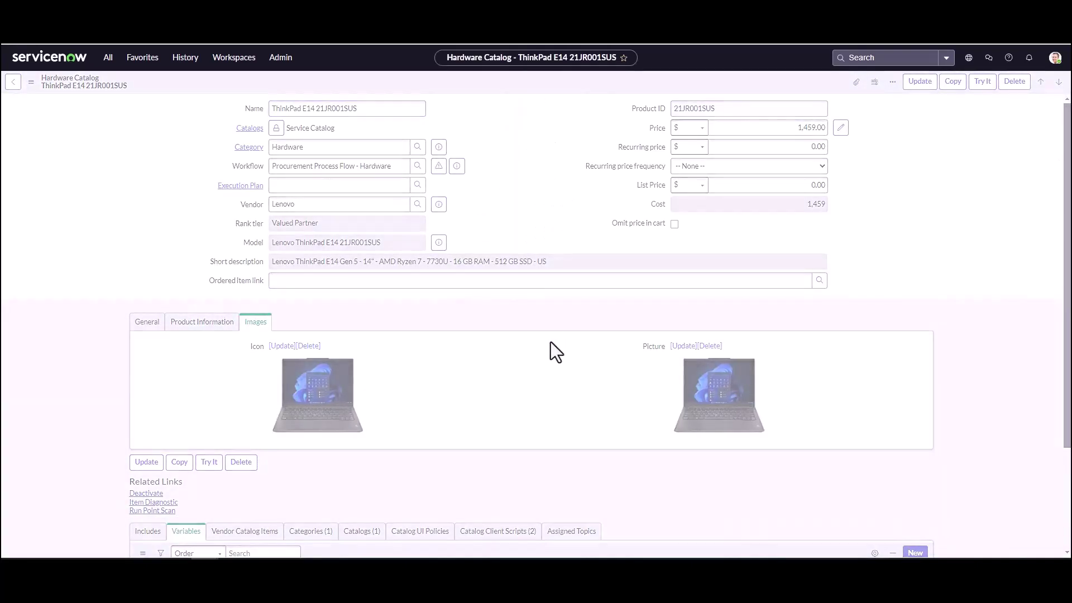
{"action": "left_click", "coordinate": [984, 88]}
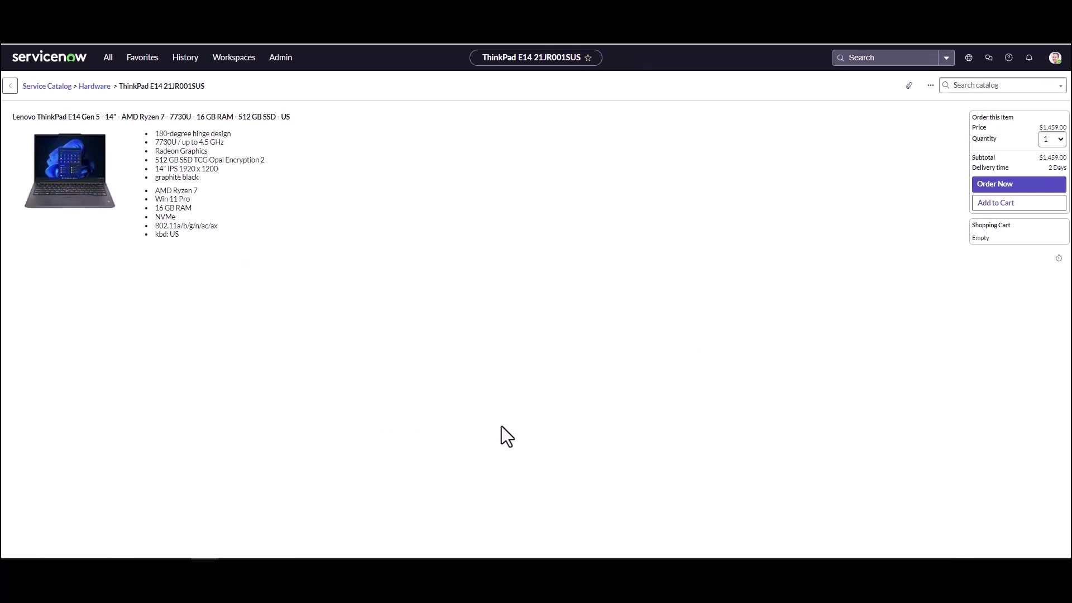
{"action": "left_click", "coordinate": [11, 89]}
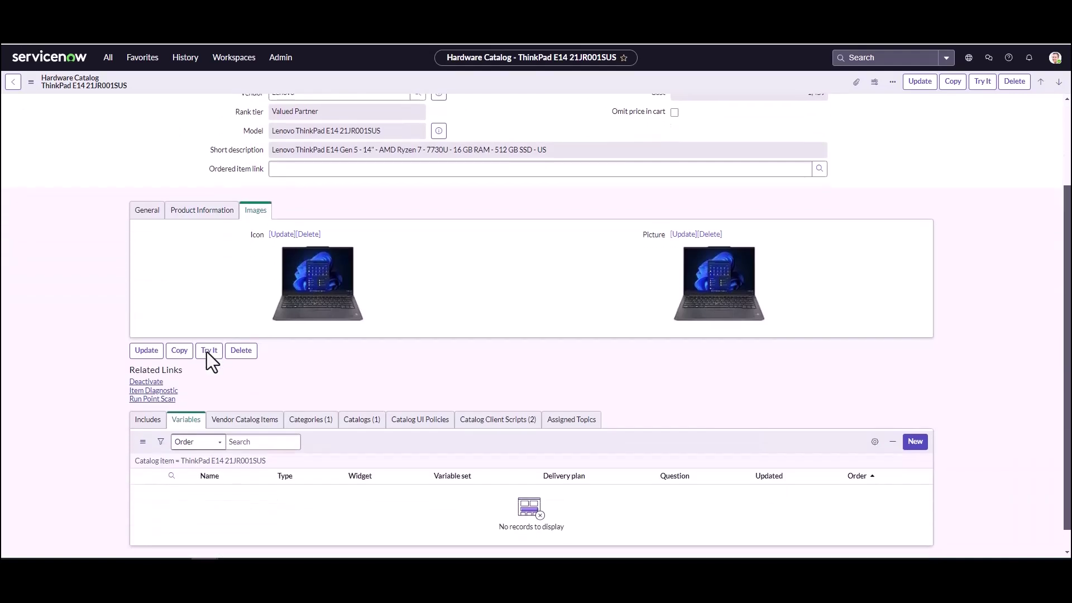
{"action": "left_click", "coordinate": [270, 424]}
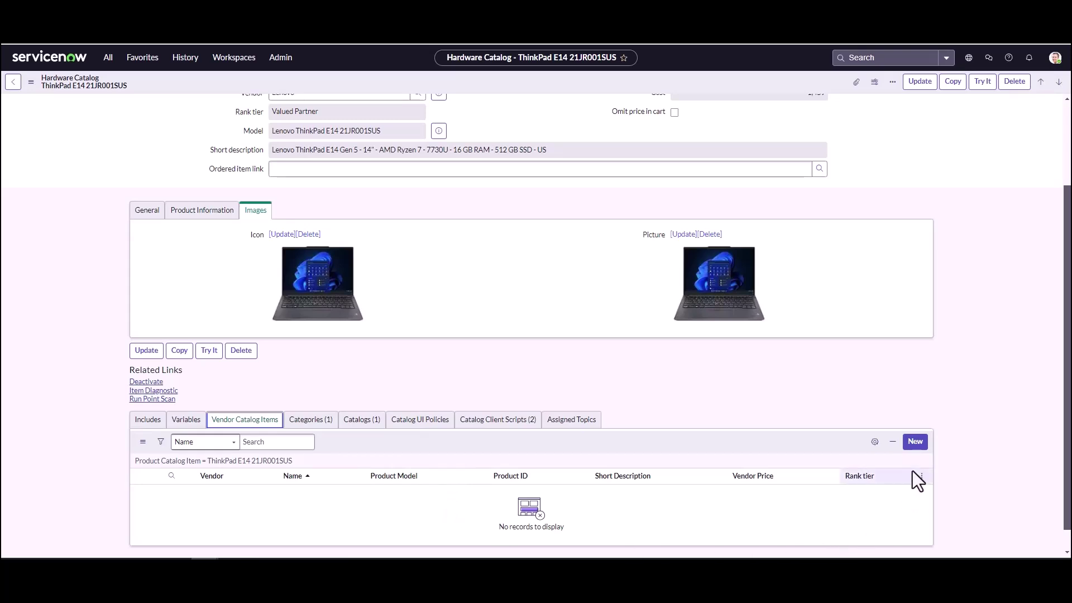
Start a new vendor catalog item with vendor CDW and model Lenovo ThinkPad E14 21JR001SUS.
{"action": "left_click", "coordinate": [913, 442]}
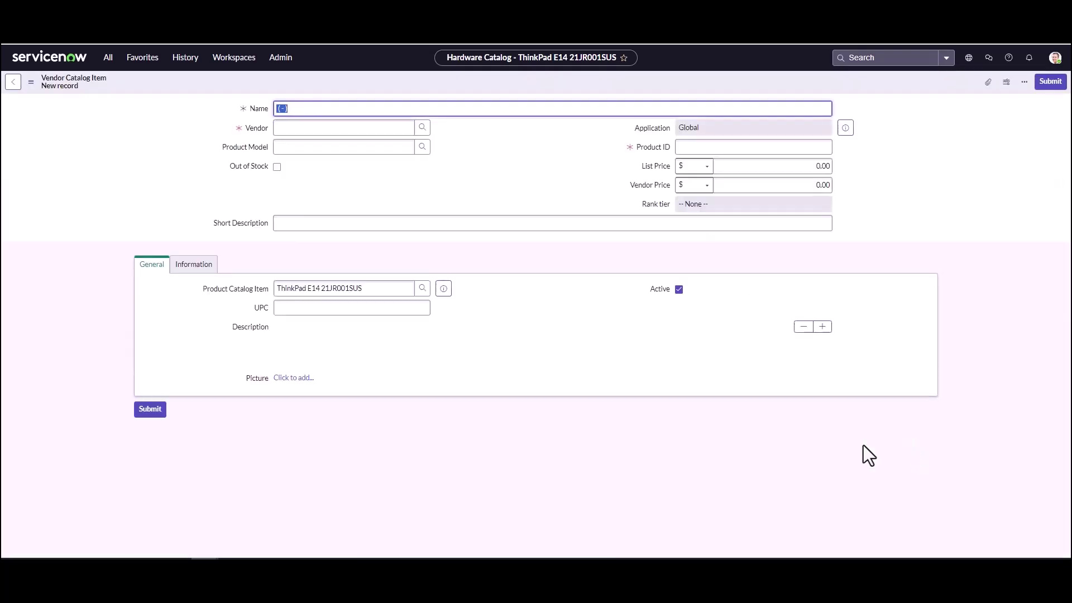
{"action": "left_click", "coordinate": [378, 128]}
{"action": "type", "text": "c"}
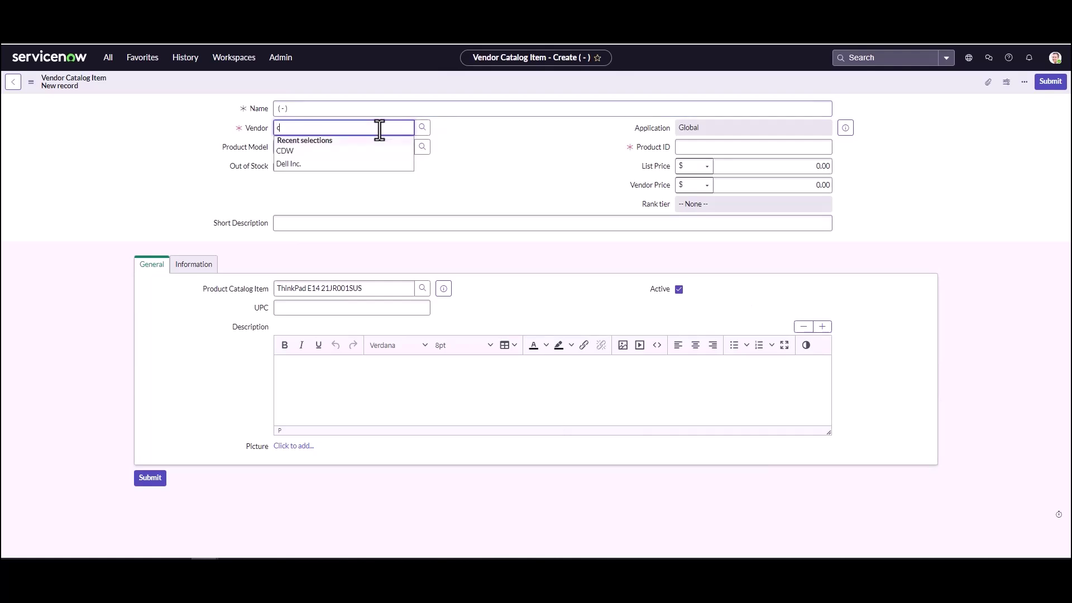
{"action": "type", "text": "d"}
{"action": "left_click", "coordinate": [366, 151]}
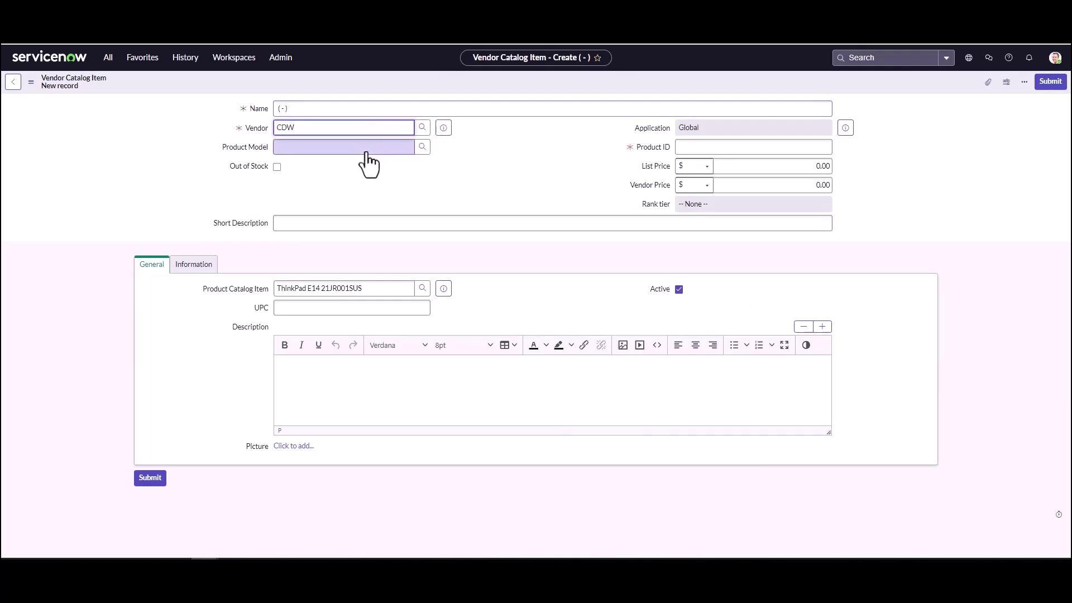
{"action": "left_click", "coordinate": [421, 150]}
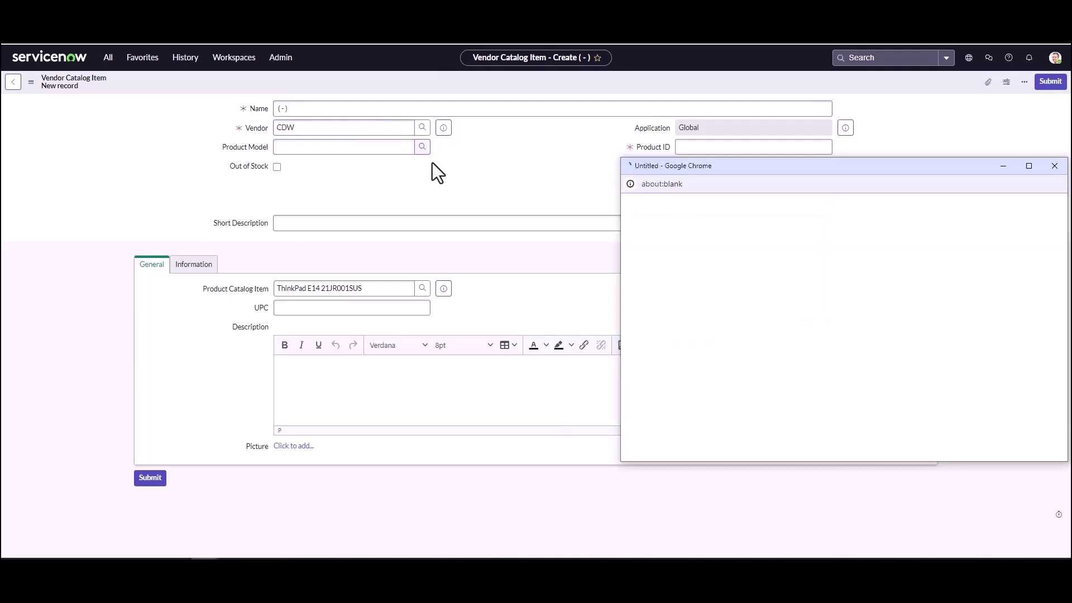
{"action": "left_click", "coordinate": [787, 256]}
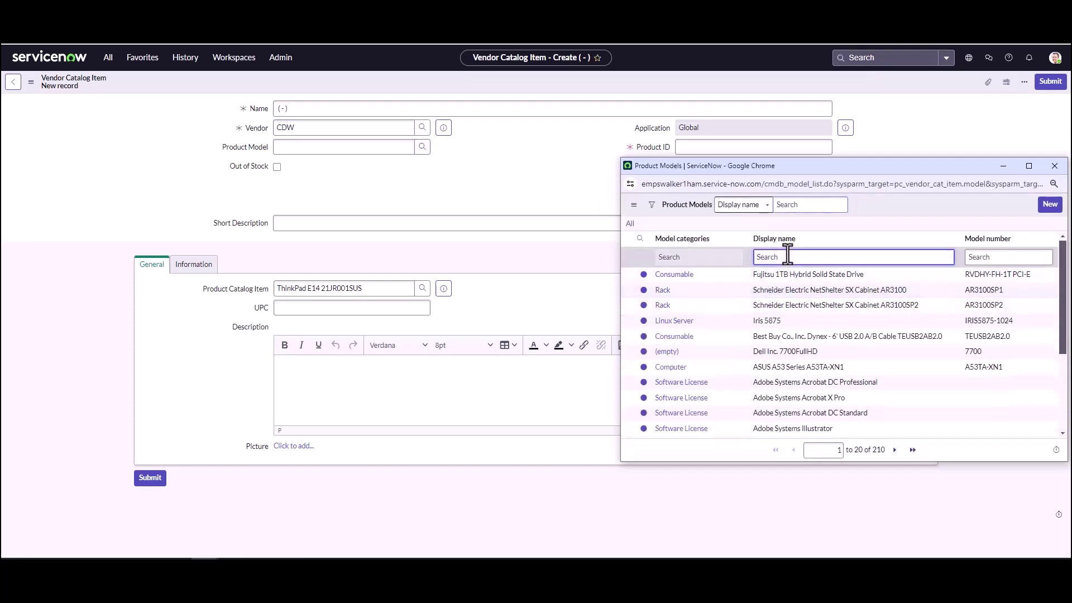
{"action": "type", "text": "*thir"}
{"action": "type", "text": "kpad"}
{"action": "key", "text": "Return"}
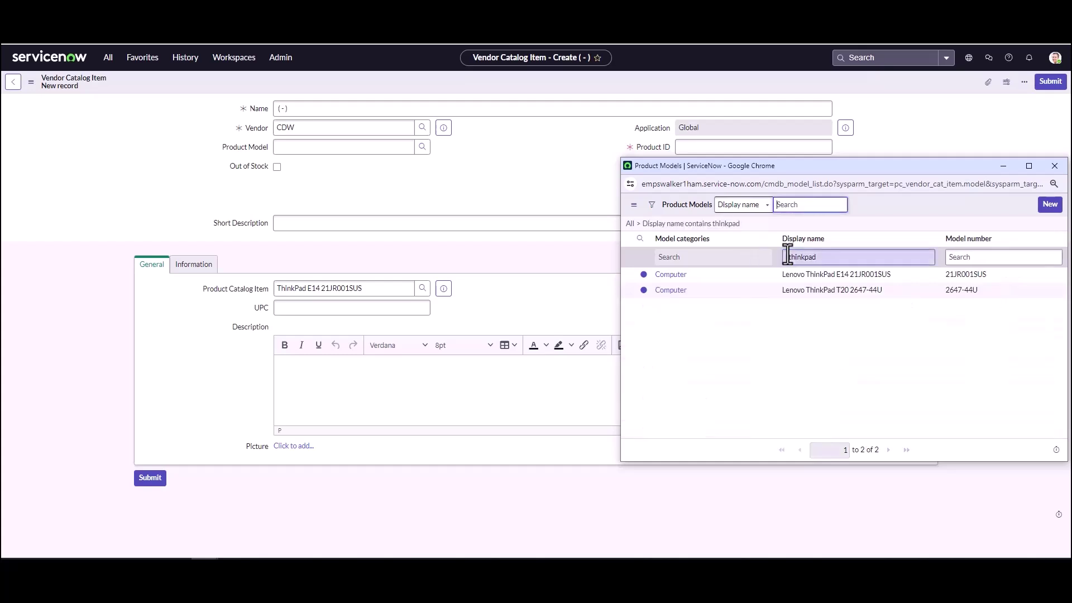
{"action": "left_click", "coordinate": [667, 274]}
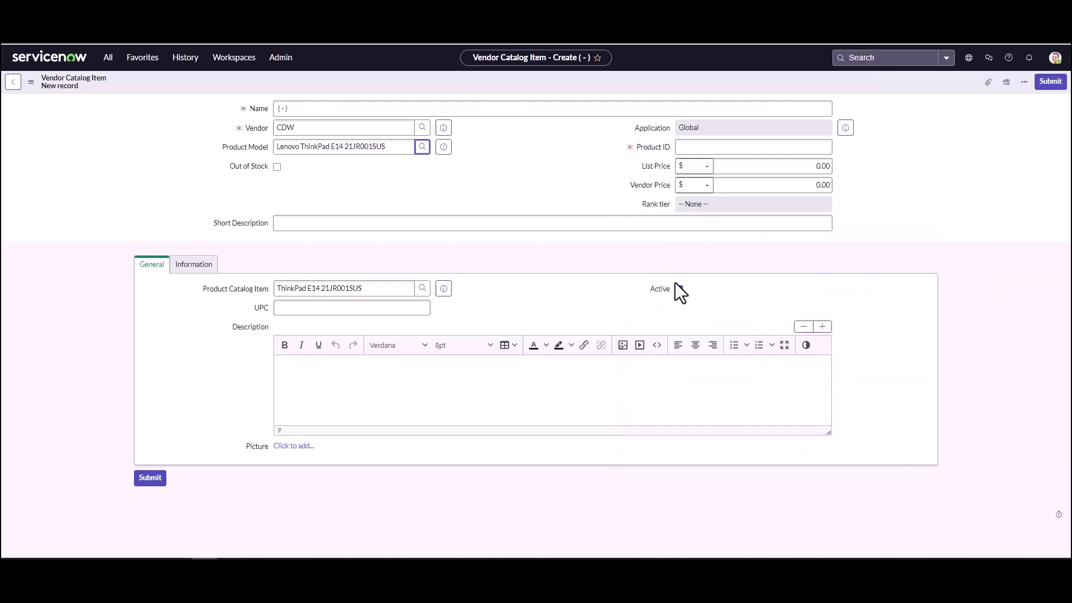
Enter Product ID Thinkpad E14 and list price 1,650.00, then submit the vendor item.
{"action": "left_click", "coordinate": [760, 148]}
{"action": "type", "text": "THink"}
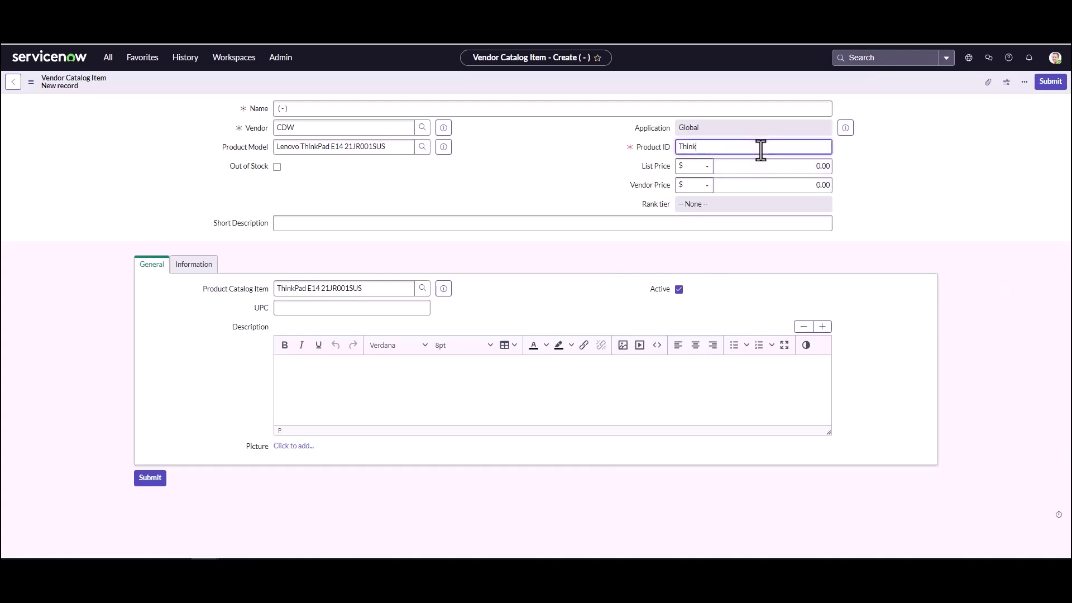
{"action": "type", "text": "pad"}
{"action": "type", "text": " e1"}
{"action": "type", "text": "14"}
{"action": "left_click", "coordinate": [777, 167]}
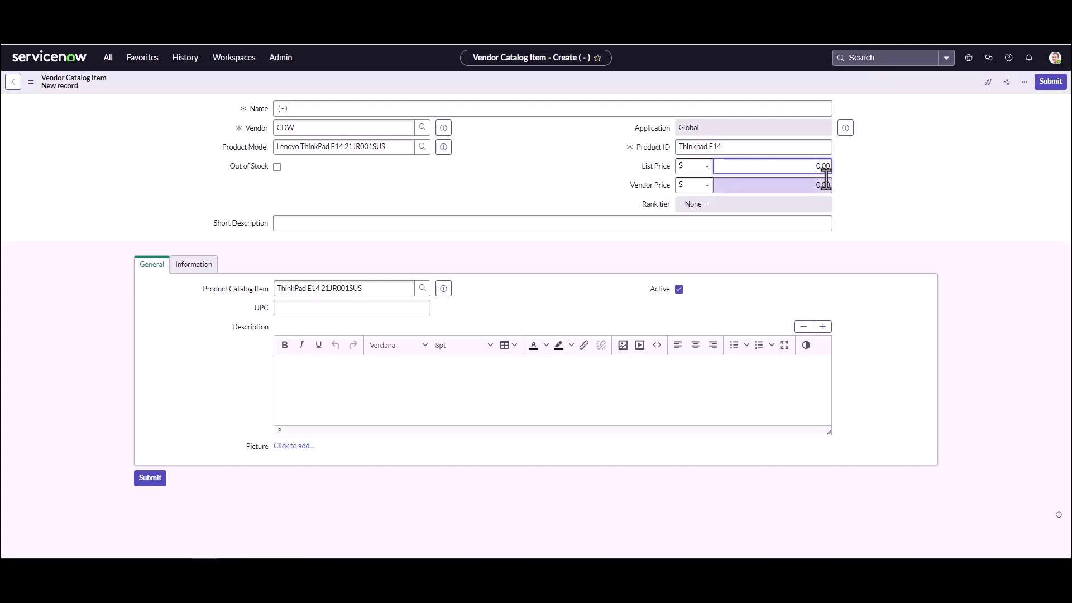
{"action": "type", "text": "165"}
{"action": "left_click", "coordinate": [934, 205]}
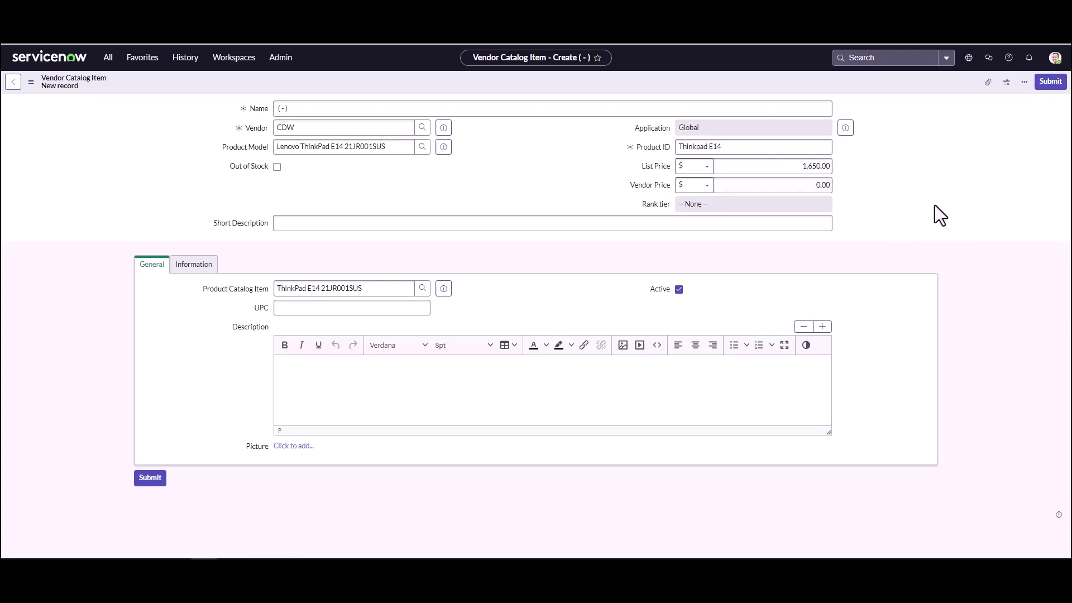
{"action": "left_click", "coordinate": [146, 483]}
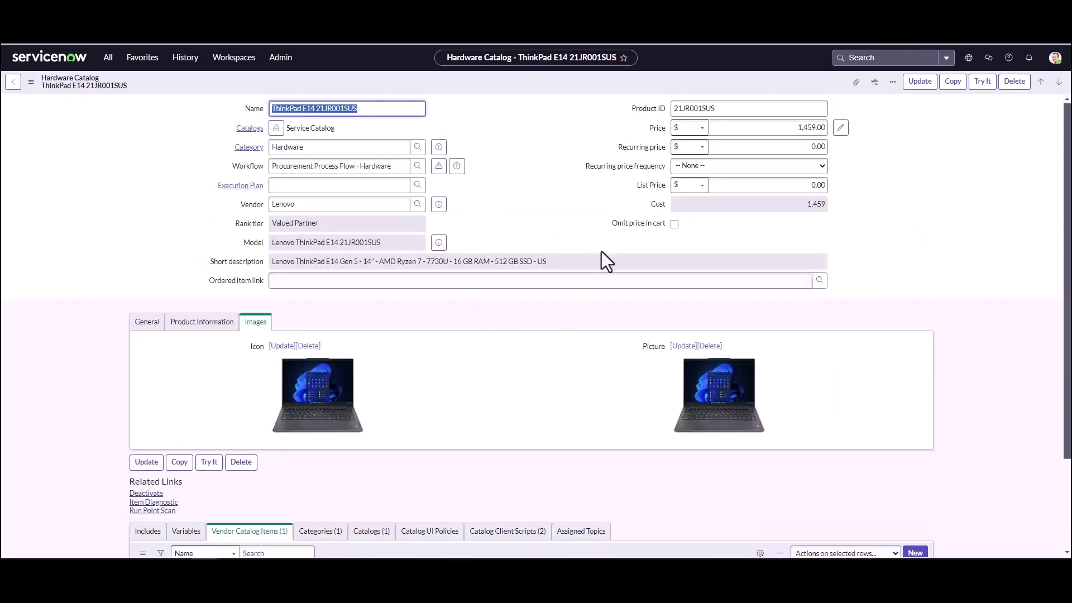
Reload the ThinkPad E14 form to confirm the CDW vendor item appears in its list.
{"action": "scroll", "coordinate": [313, 424], "scroll_direction": "down", "scroll_amount": 2}
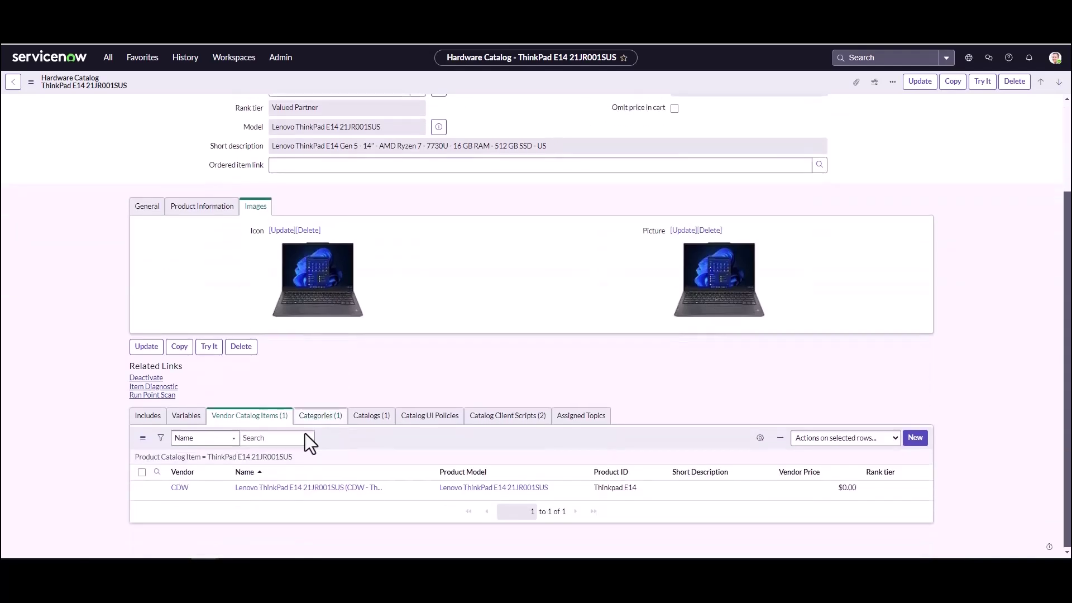
{"action": "scroll", "coordinate": [273, 509], "scroll_direction": "up", "scroll_amount": 2}
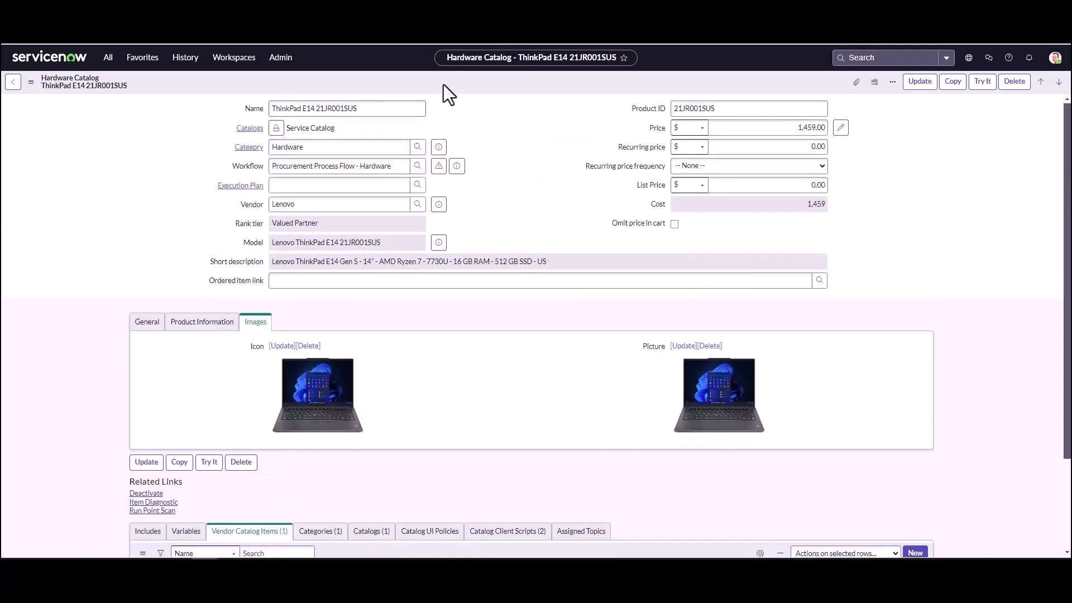
{"action": "right_click", "coordinate": [458, 91]}
{"action": "left_click", "coordinate": [475, 257]}
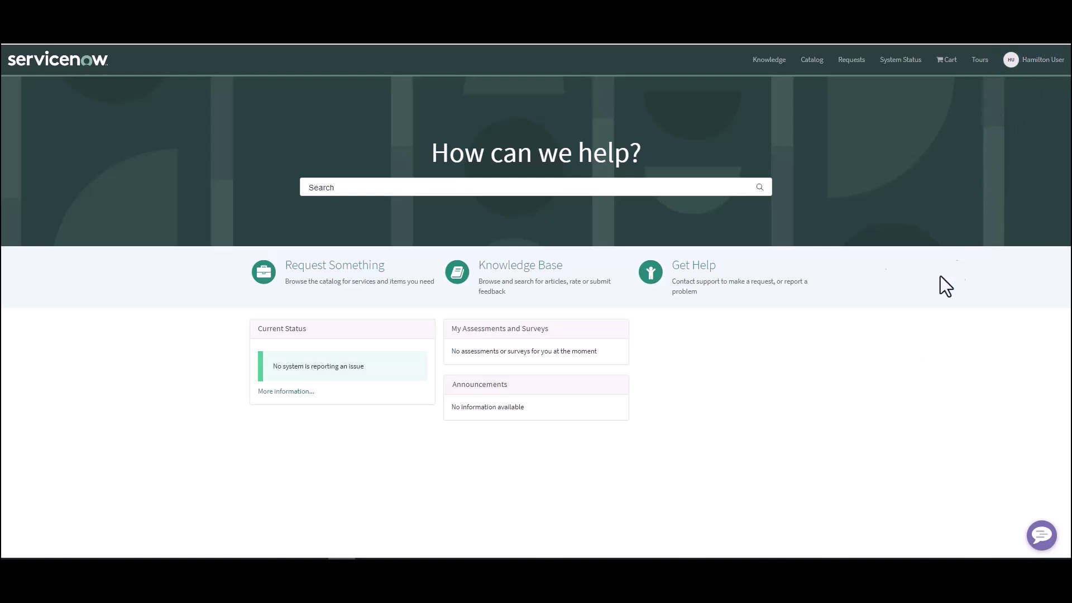
Browse Request Something > Hardware in the Service Portal and load more items to reach the ThinkPad E14 21JR001SUS.
{"action": "left_click", "coordinate": [350, 276]}
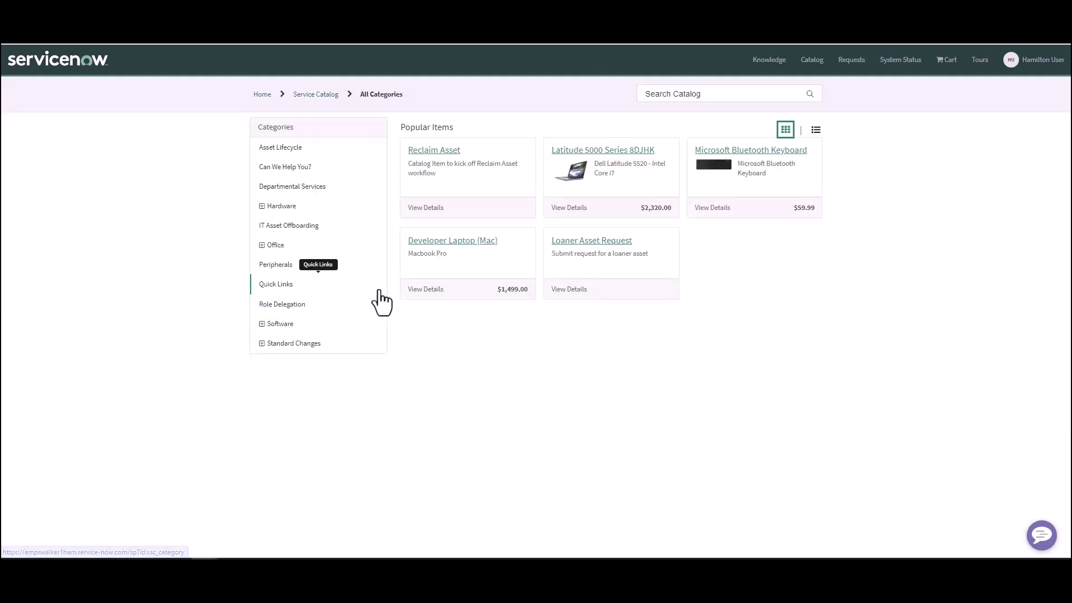
{"action": "left_click", "coordinate": [280, 206]}
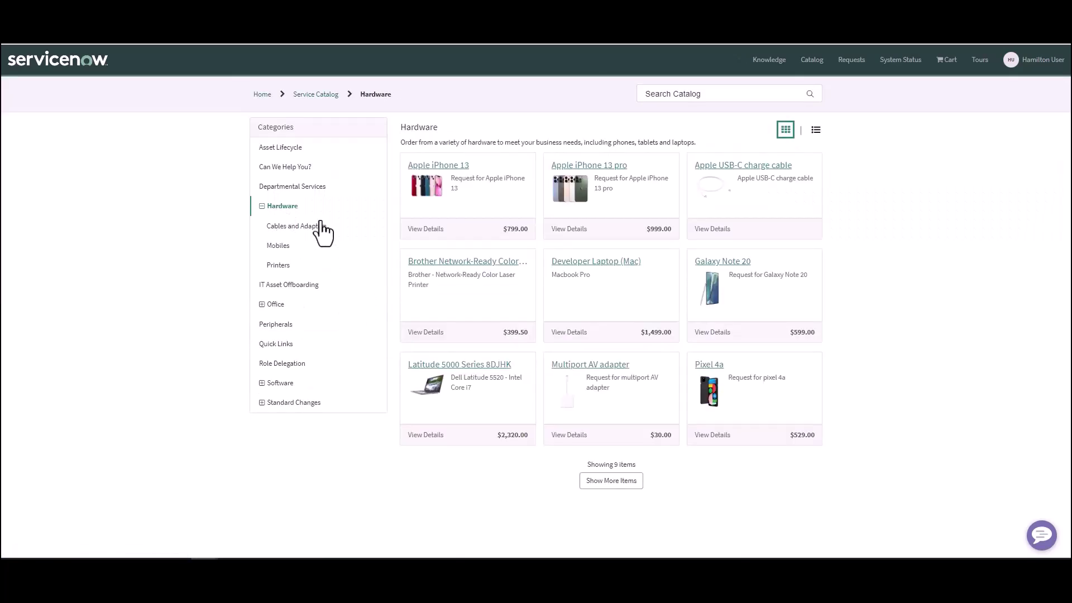
{"action": "left_click", "coordinate": [624, 481]}
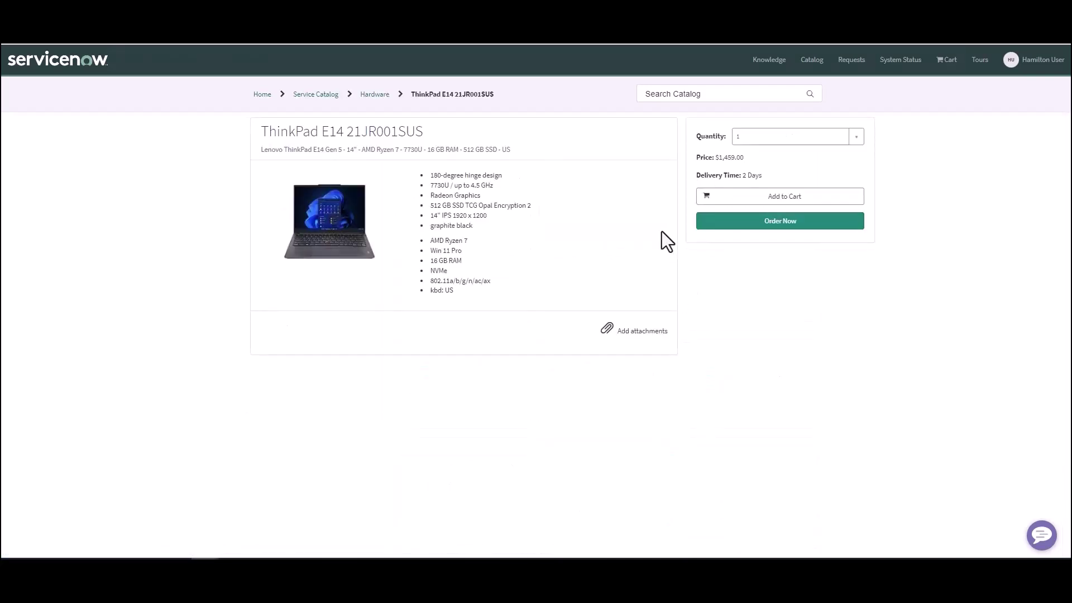
Order one ThinkPad E14 21JR001SUS at $1,459.00, review the prefilled delivery information, and check out.
{"action": "left_click", "coordinate": [733, 224]}
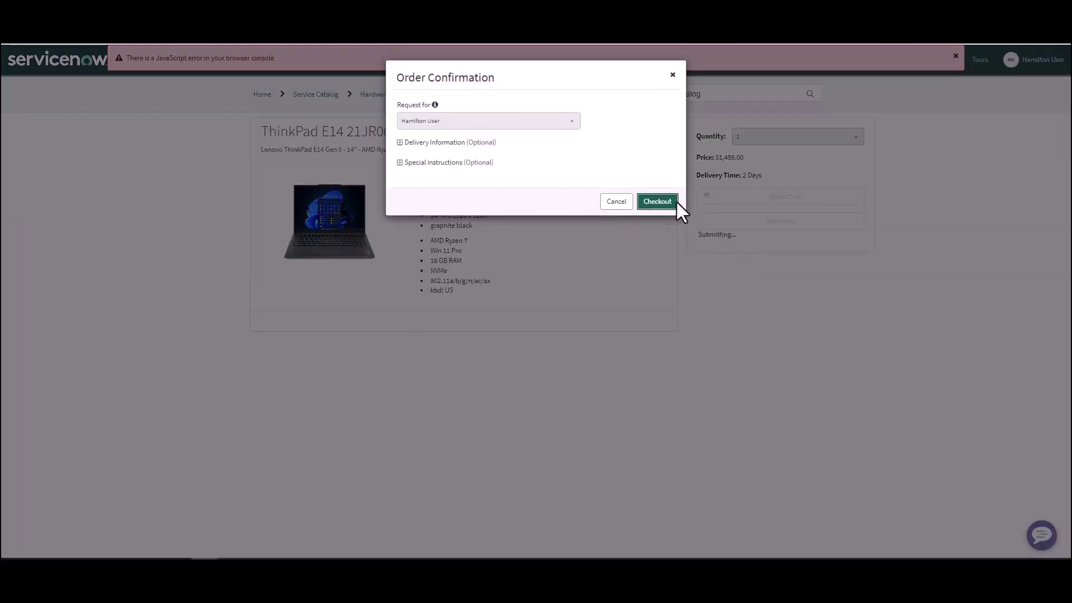
{"action": "left_click", "coordinate": [413, 143]}
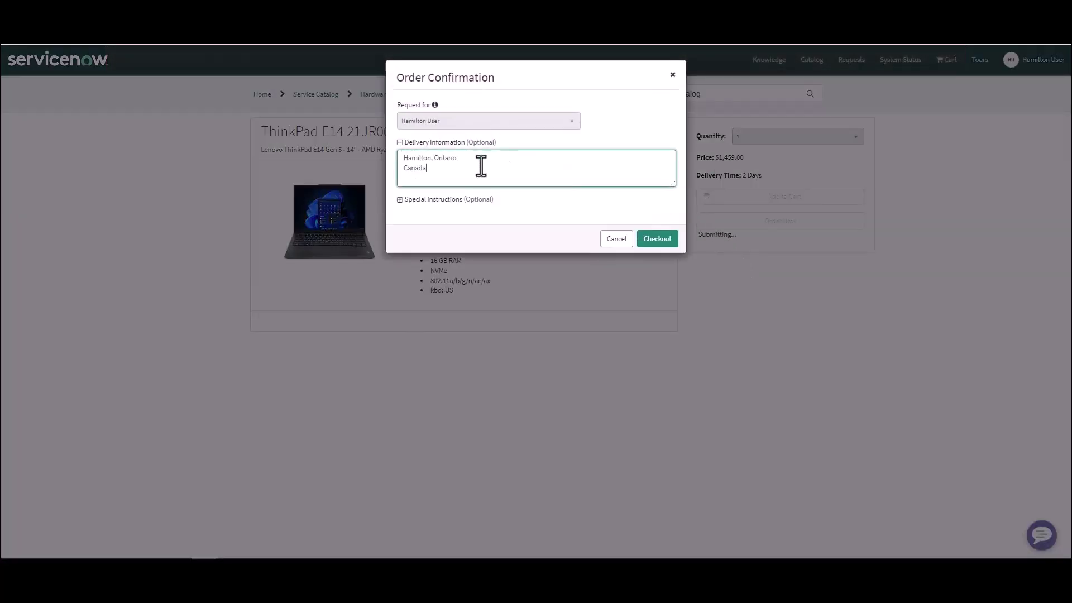
{"action": "left_click", "coordinate": [396, 199]}
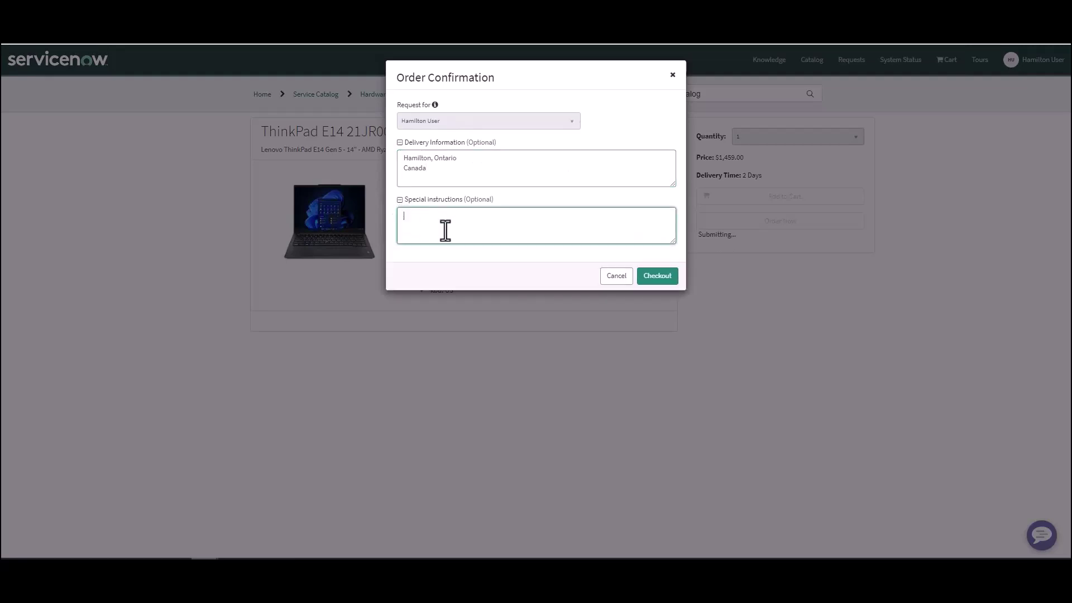
{"action": "left_click", "coordinate": [659, 279]}
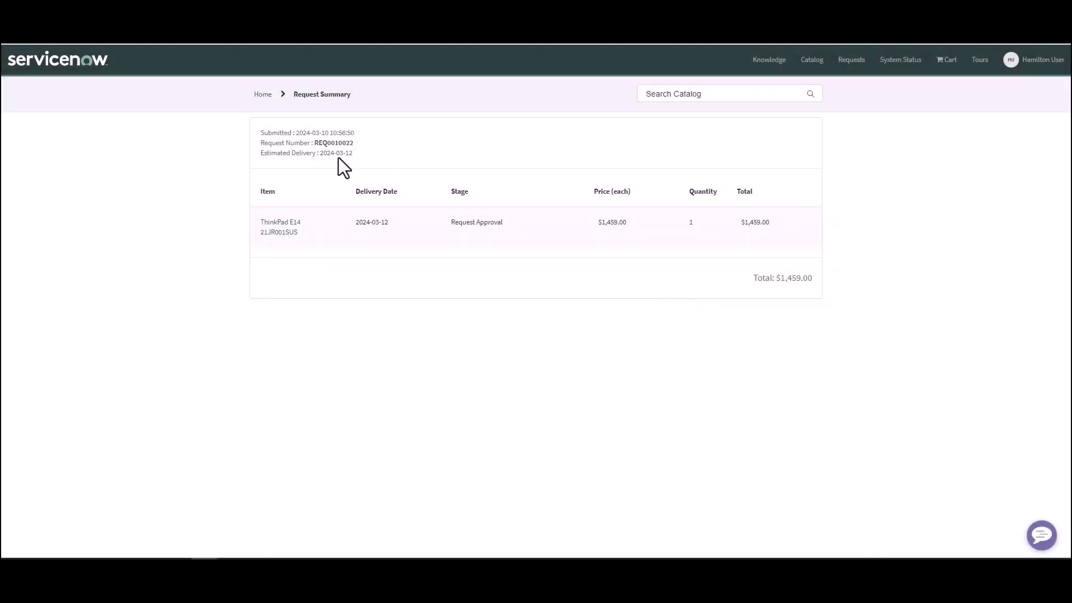
{"action": "left_click_drag", "start_coordinate": [317, 143], "coordinate": [355, 144]}
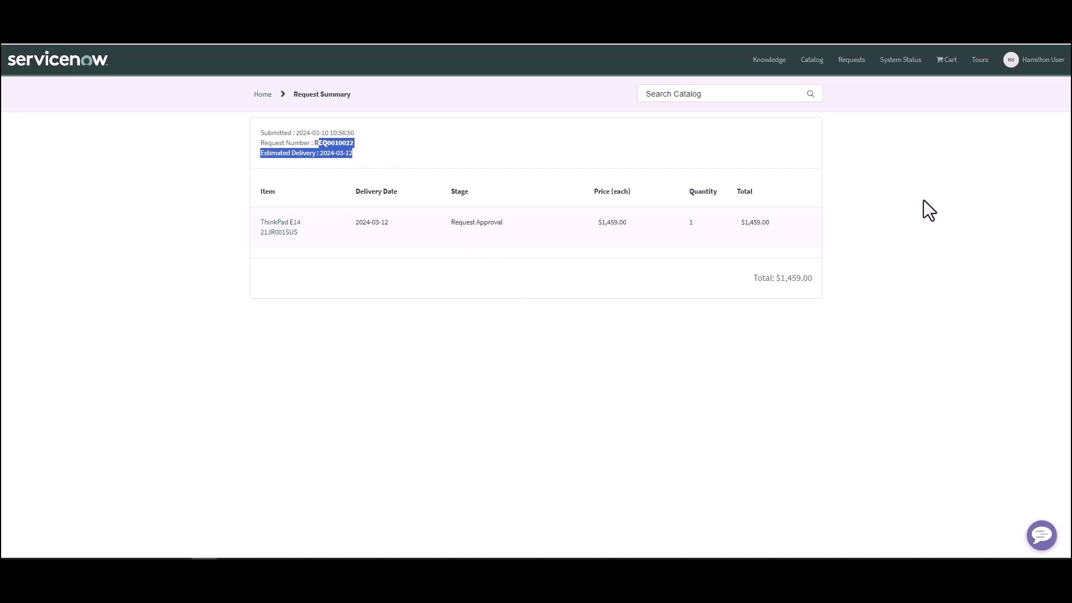
{"action": "left_click", "coordinate": [1026, 62]}
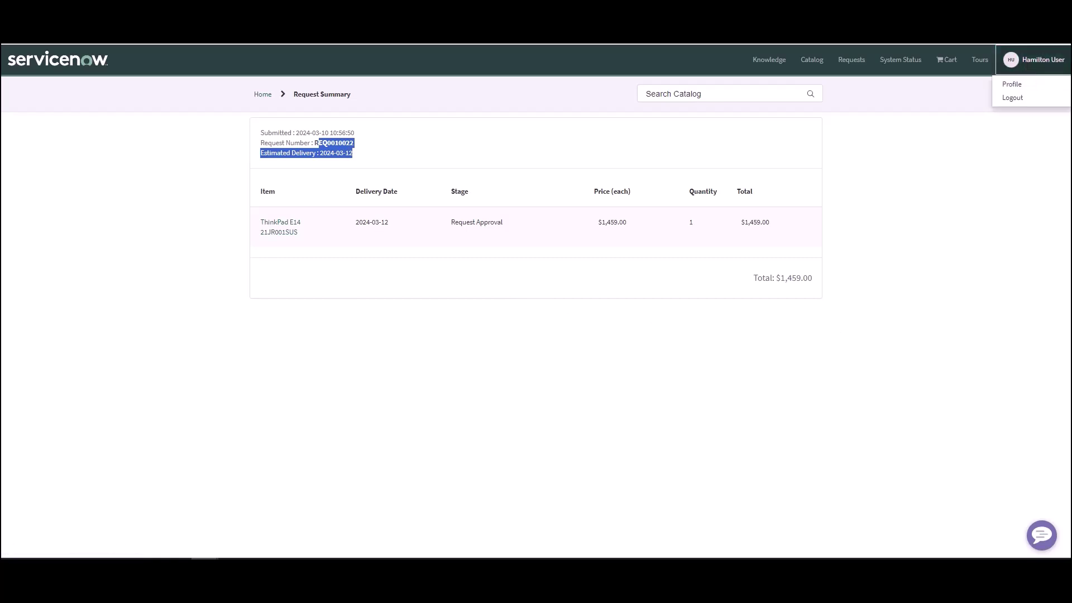
{"action": "left_click", "coordinate": [966, 202]}
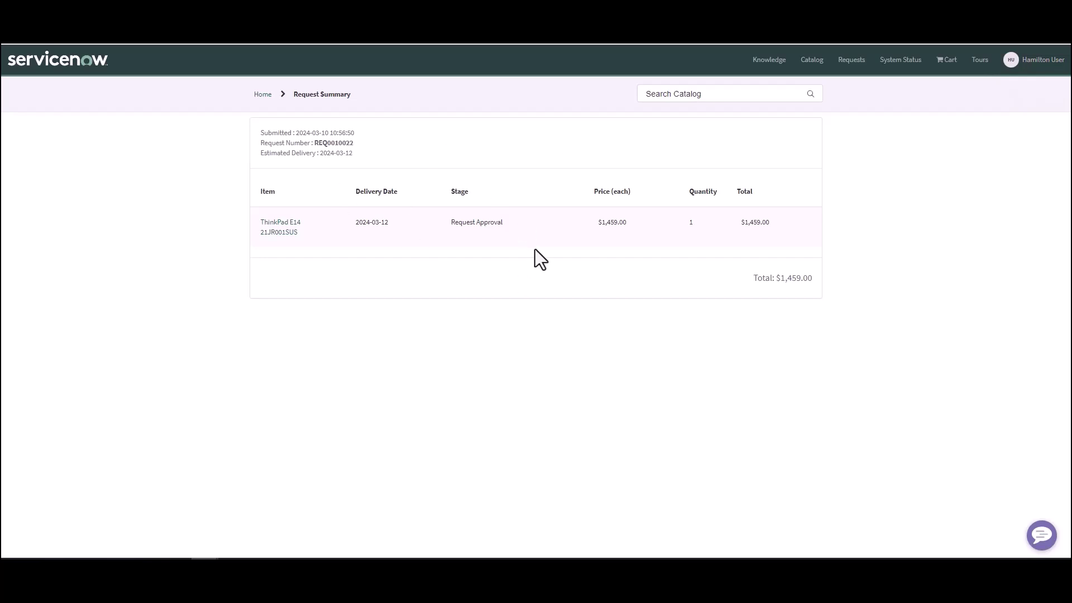